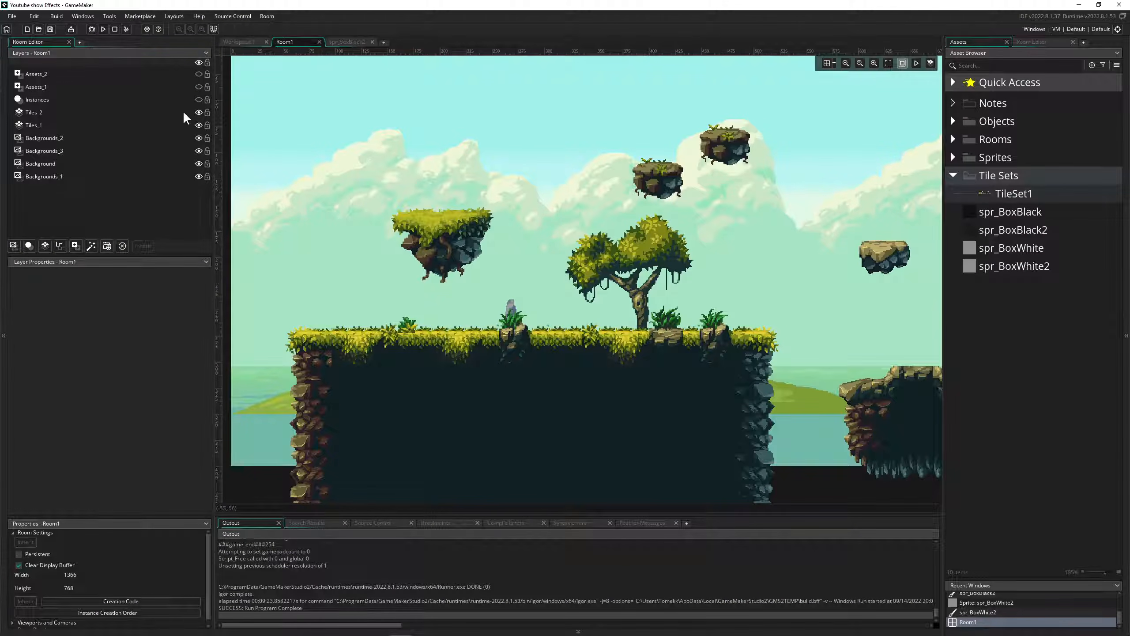
Step: Preview the Assets_1 and Assets_2 layers by toggling their visibility, leaving both hidden
left_click(137, 88)
left_click(198, 88)
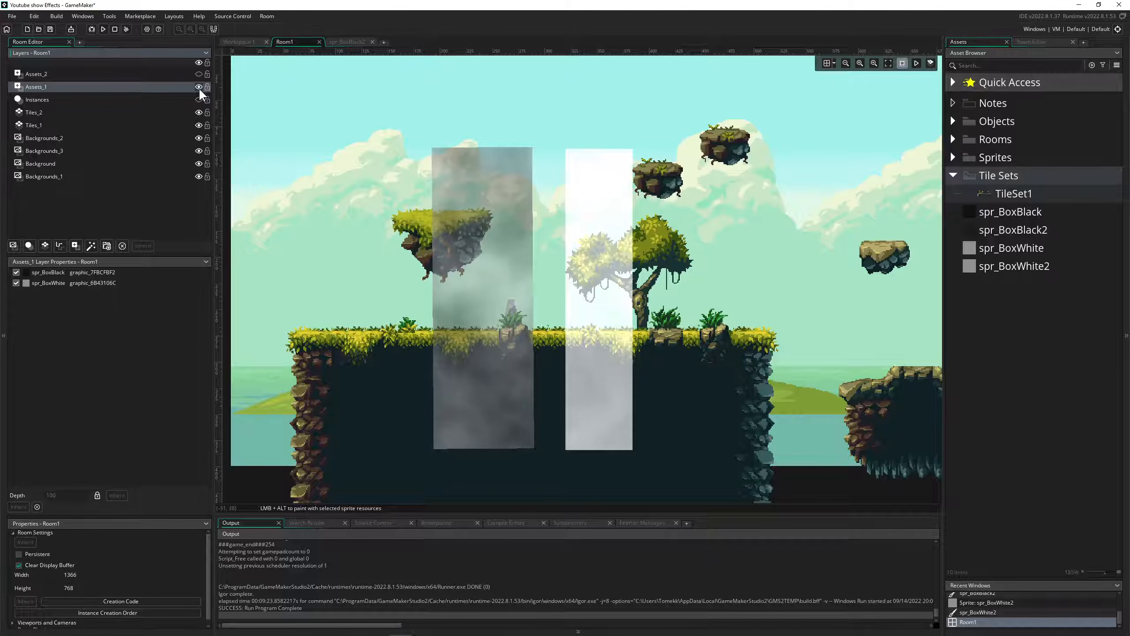
left_click(198, 87)
left_click(200, 74)
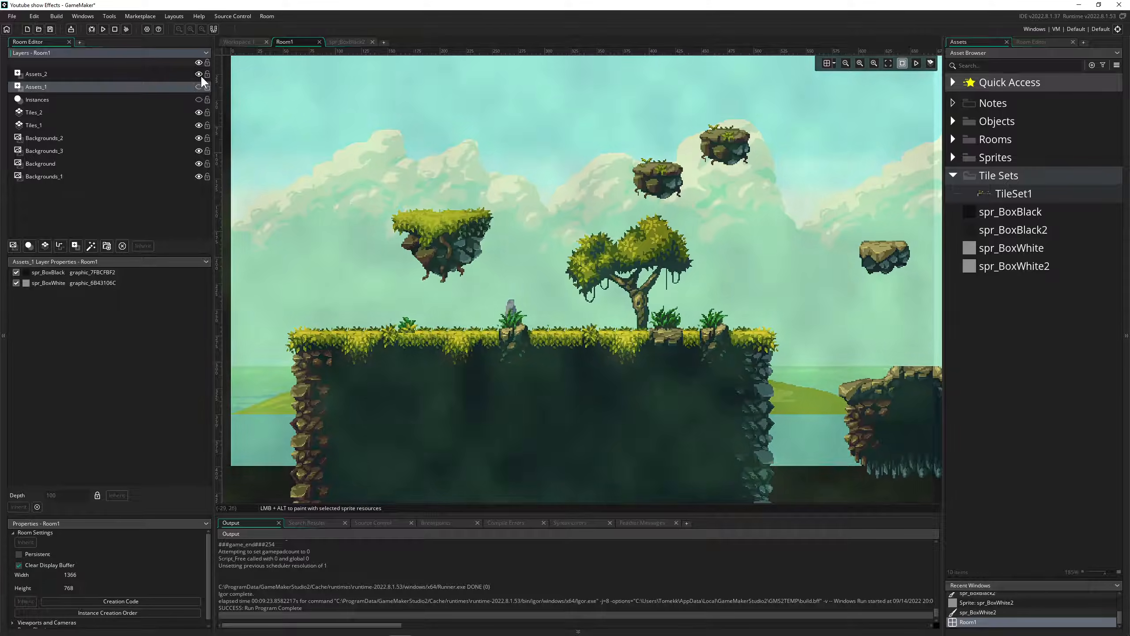
left_click(200, 74)
left_click(199, 75)
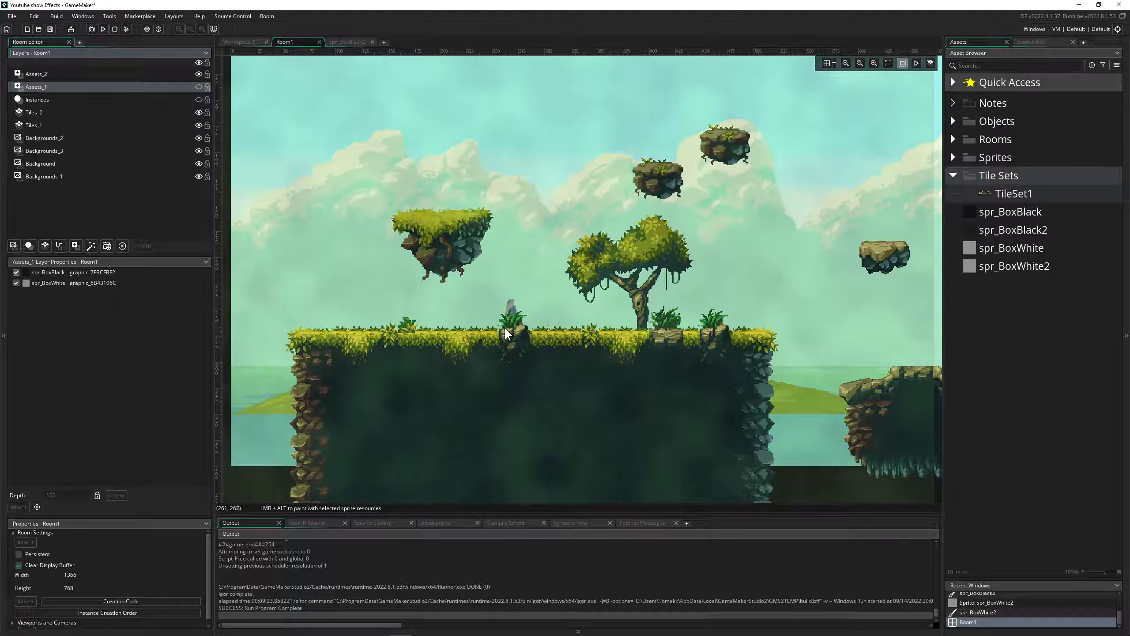
left_click(200, 74)
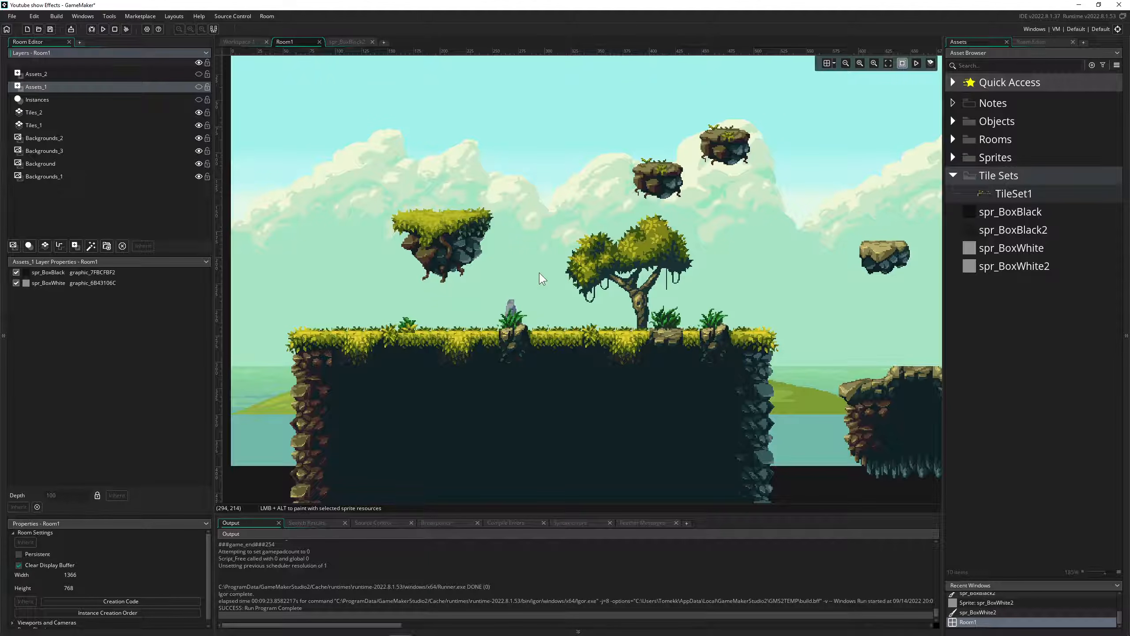
left_click_drag(942, 273, 949, 275)
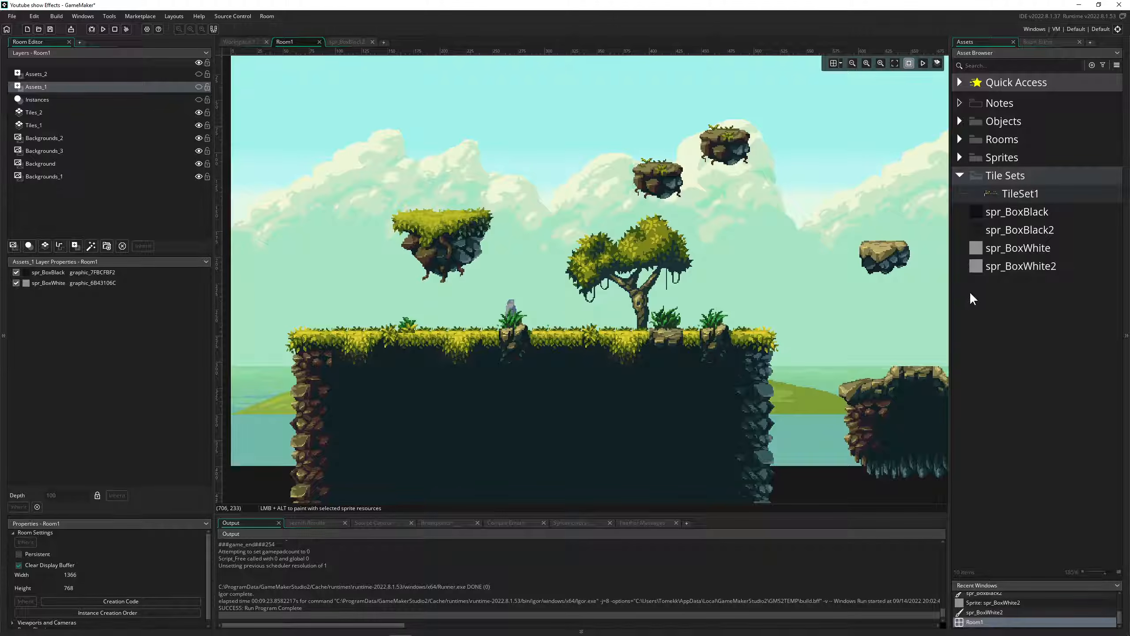
Step: Add an effect layer above Instances with the Fractal Noise effect type and an animation speed of 1
left_click(35, 100)
left_click(91, 246)
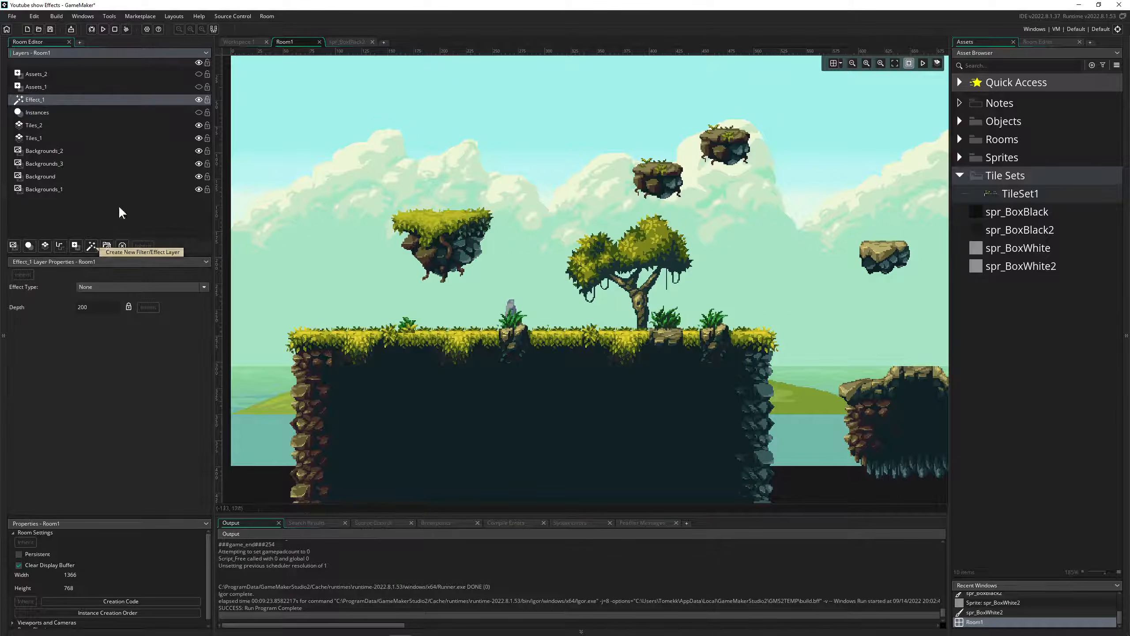
left_click(104, 286)
scroll(133, 336, "down", 1)
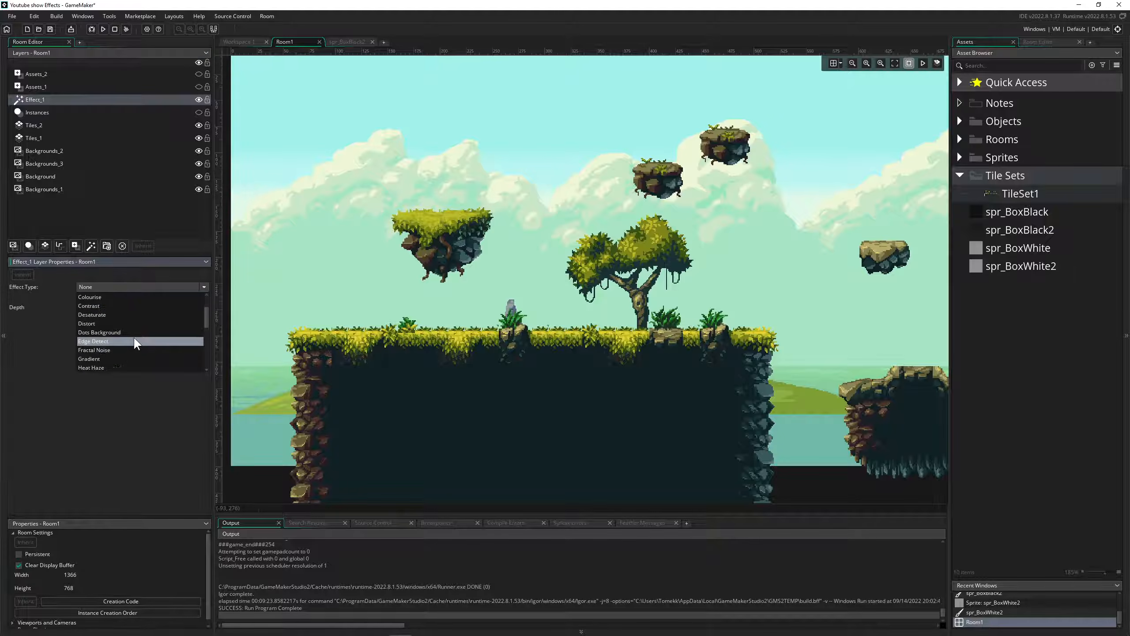
left_click(97, 348)
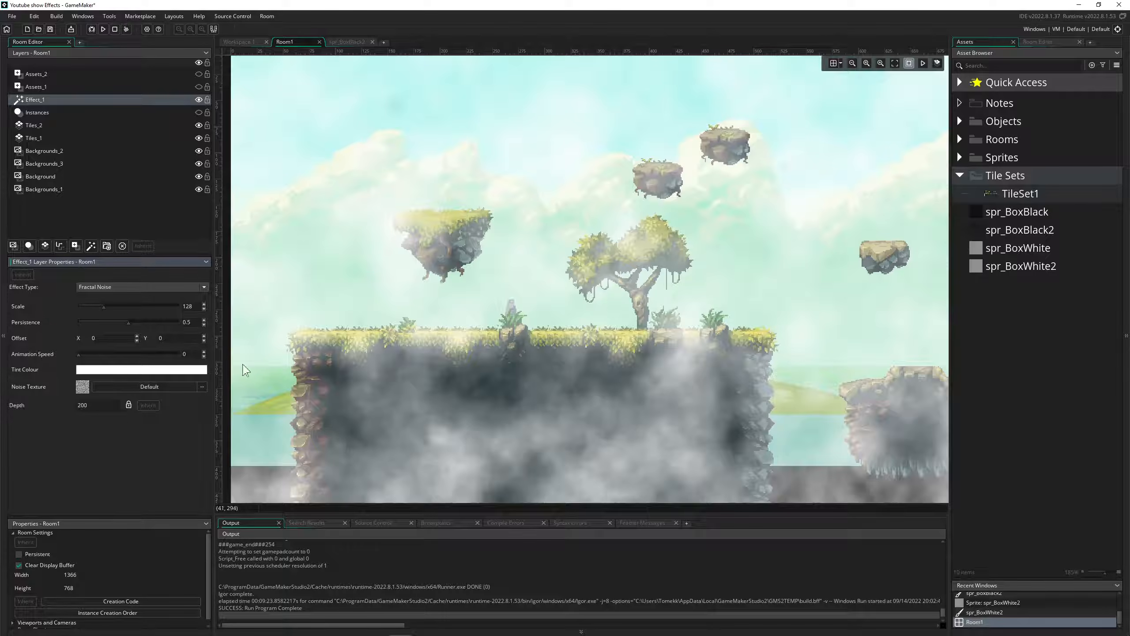
left_click_drag(115, 354, 129, 352)
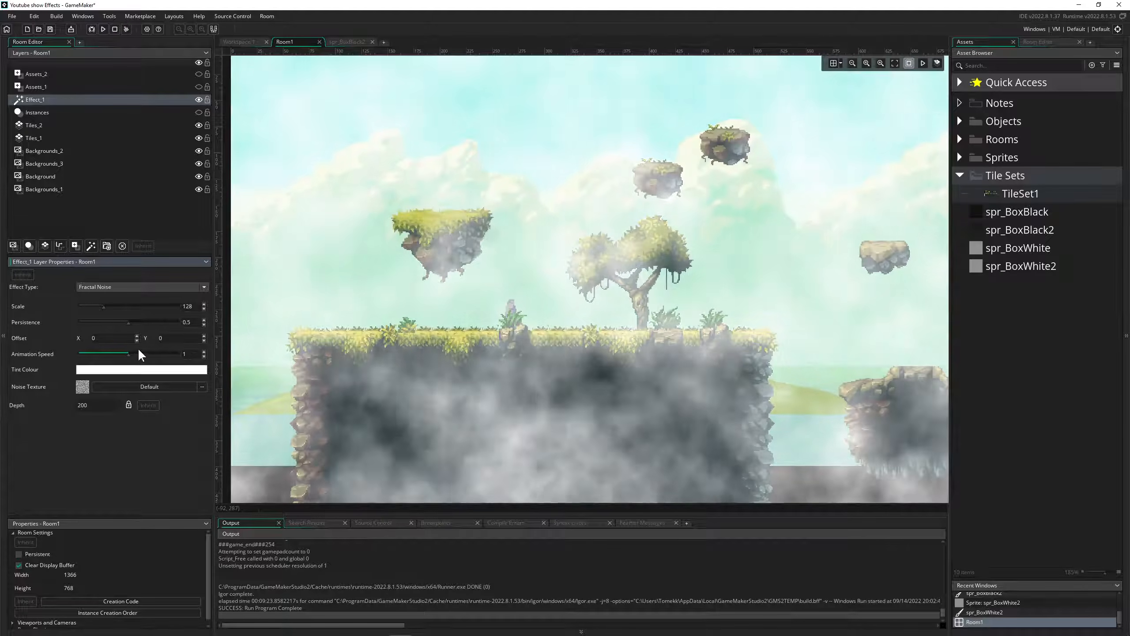
Step: Try darkening the effect's tint colour to E5E5E5, and cancel the colour change
left_click(154, 373)
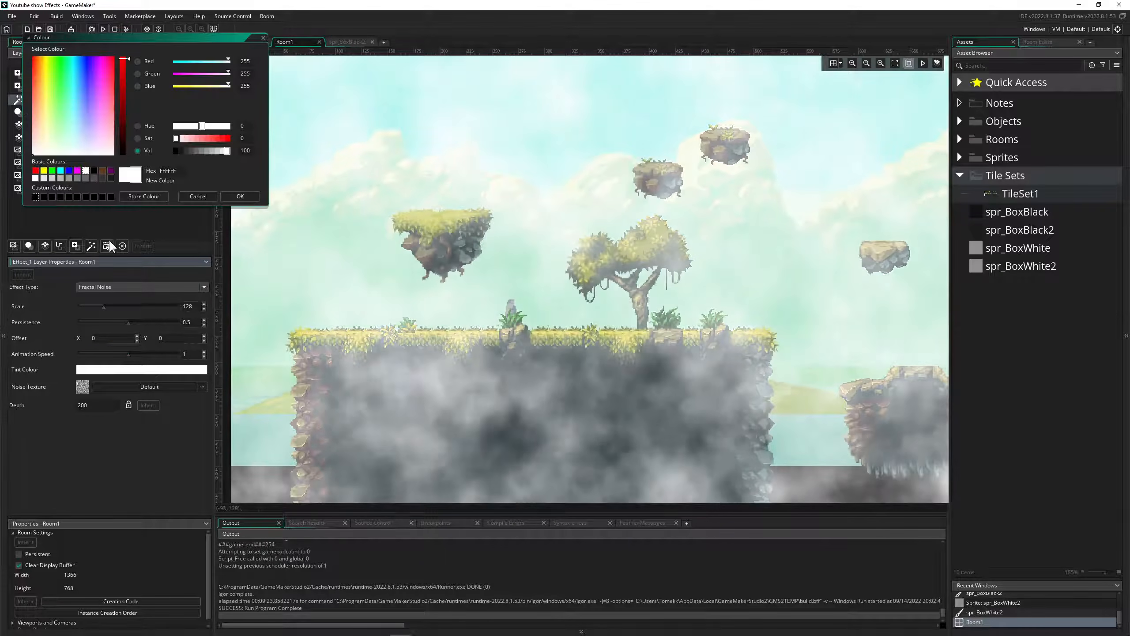
left_click_drag(193, 150, 223, 150)
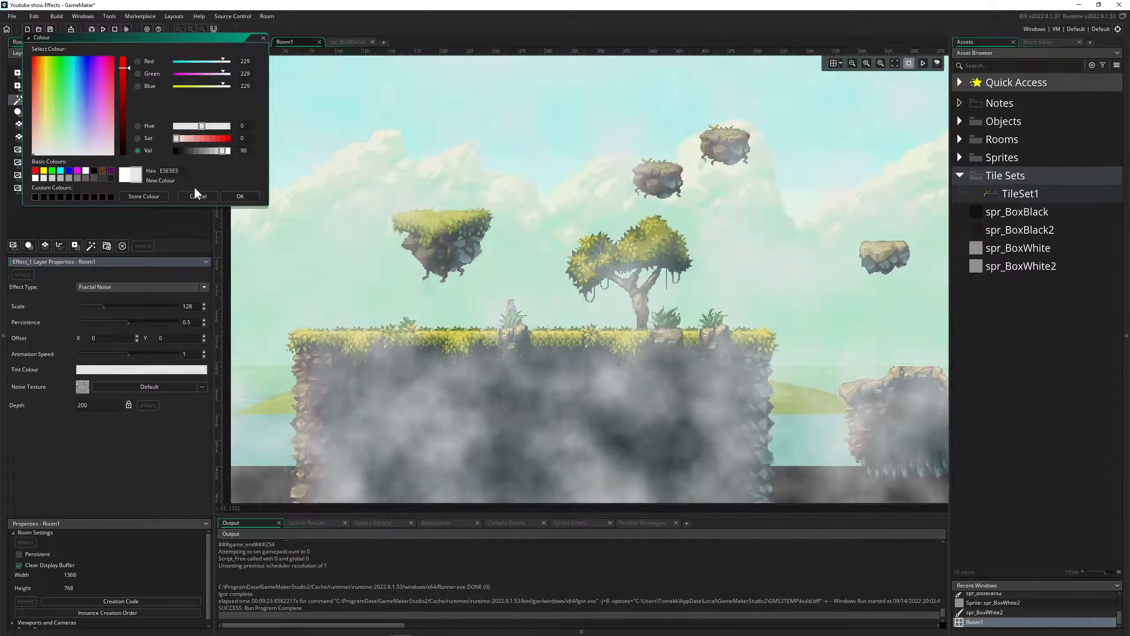
left_click(192, 195)
Step: Delete the Effect_1 layer from the room
left_click(34, 111)
left_click(32, 99)
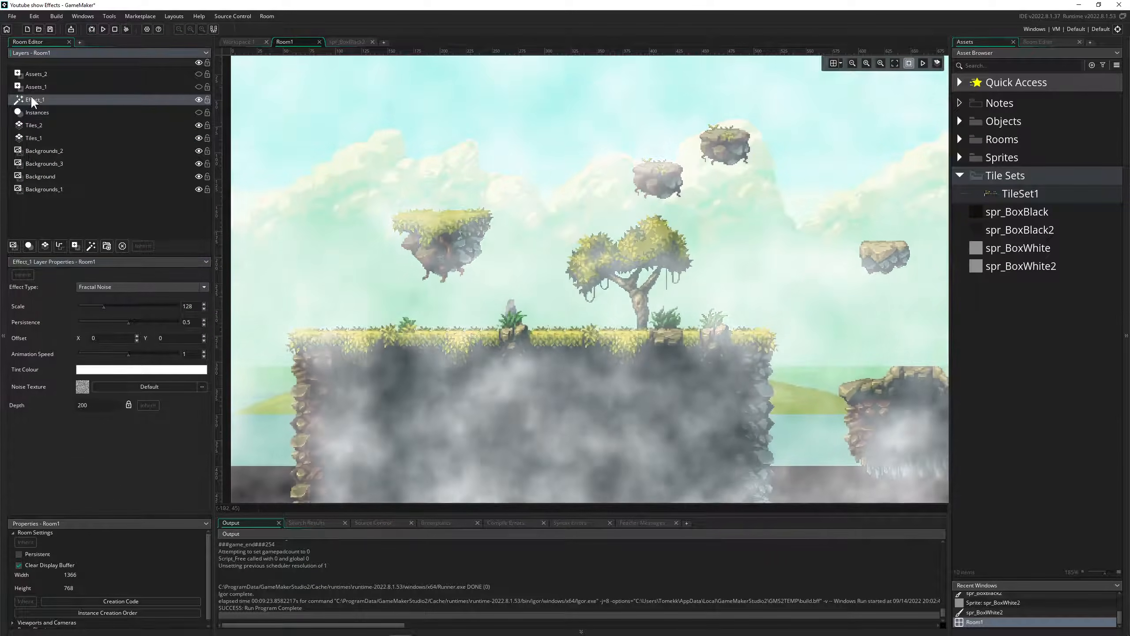
key("Delete")
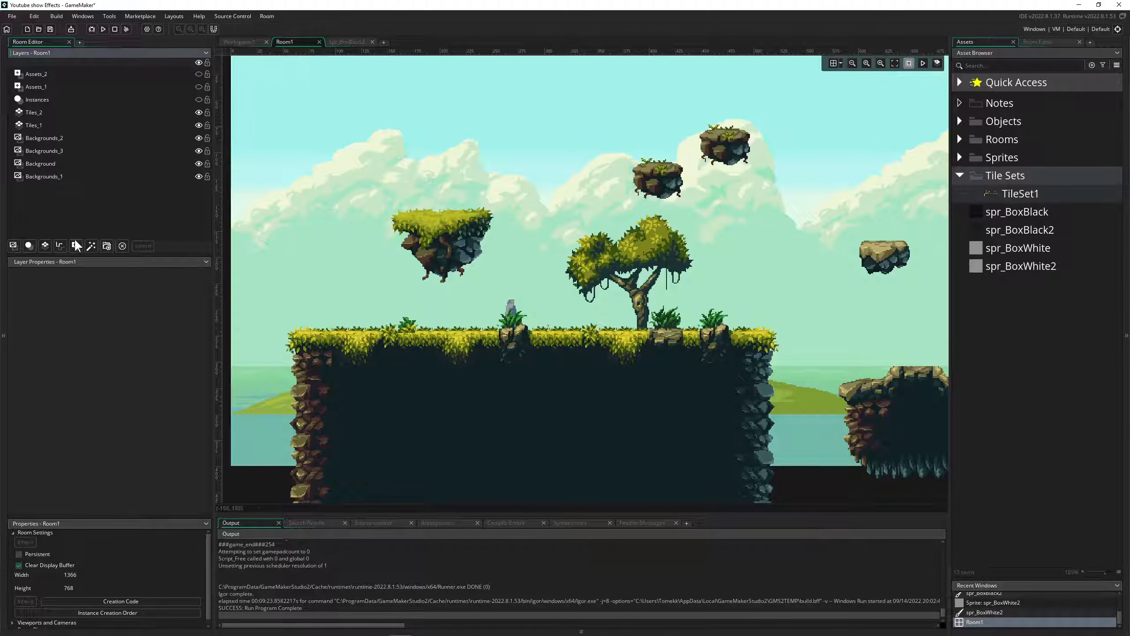
Step: Add a new asset layer above Assets_2 and create a sprite named spr_Box
left_click(32, 74)
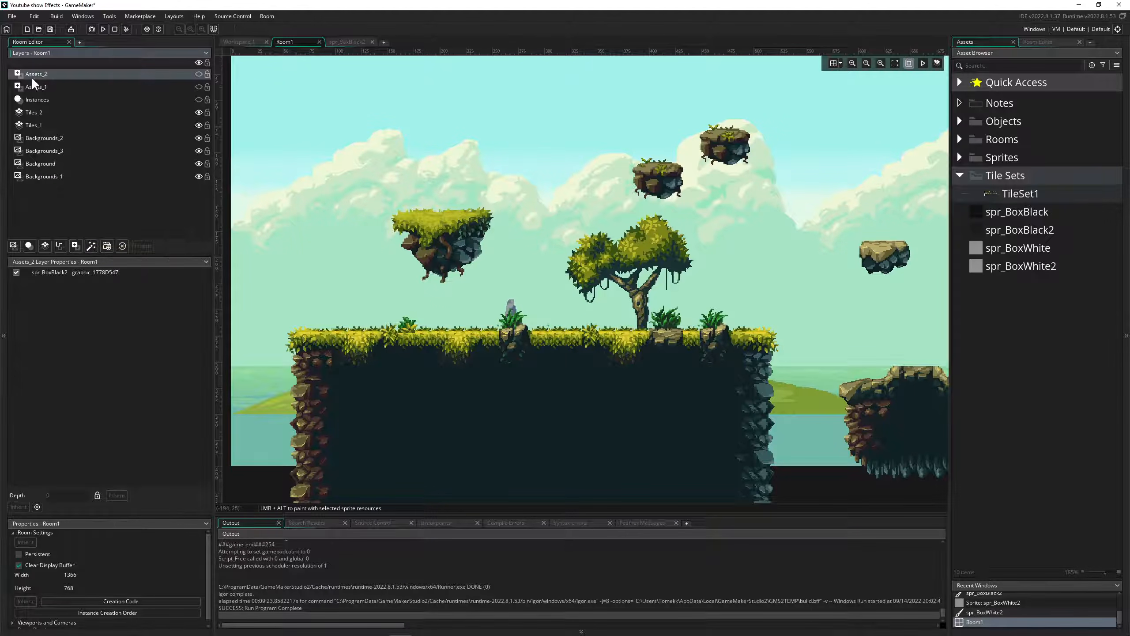
left_click(75, 245)
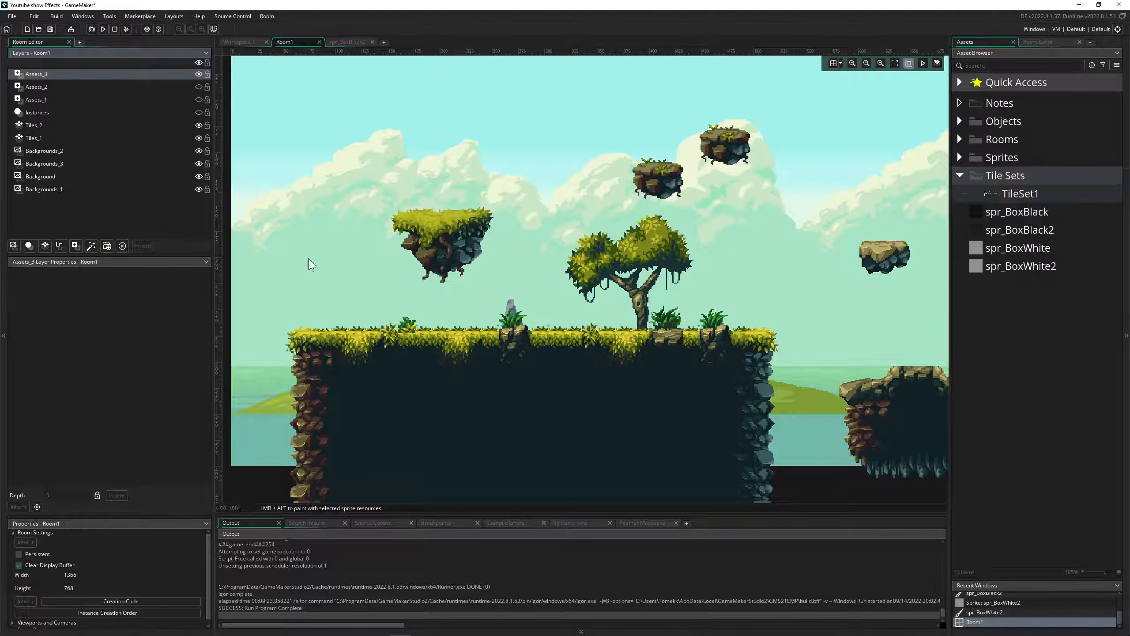
right_click(979, 295)
mouse_move(982, 298)
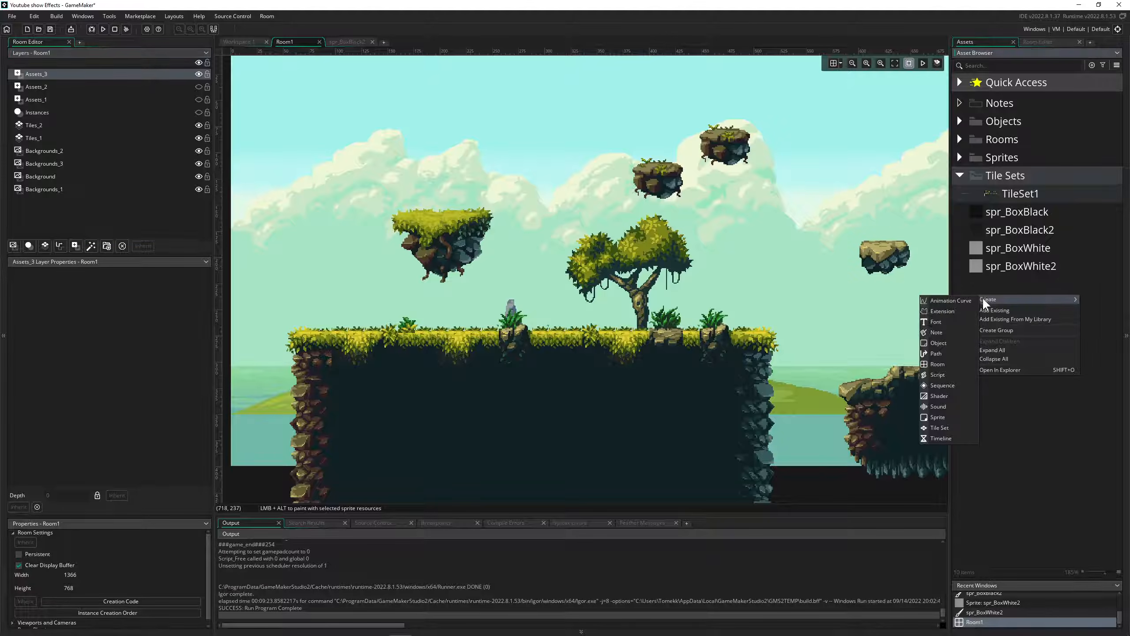
left_click(946, 416)
type("spr_Box")
key("Return")
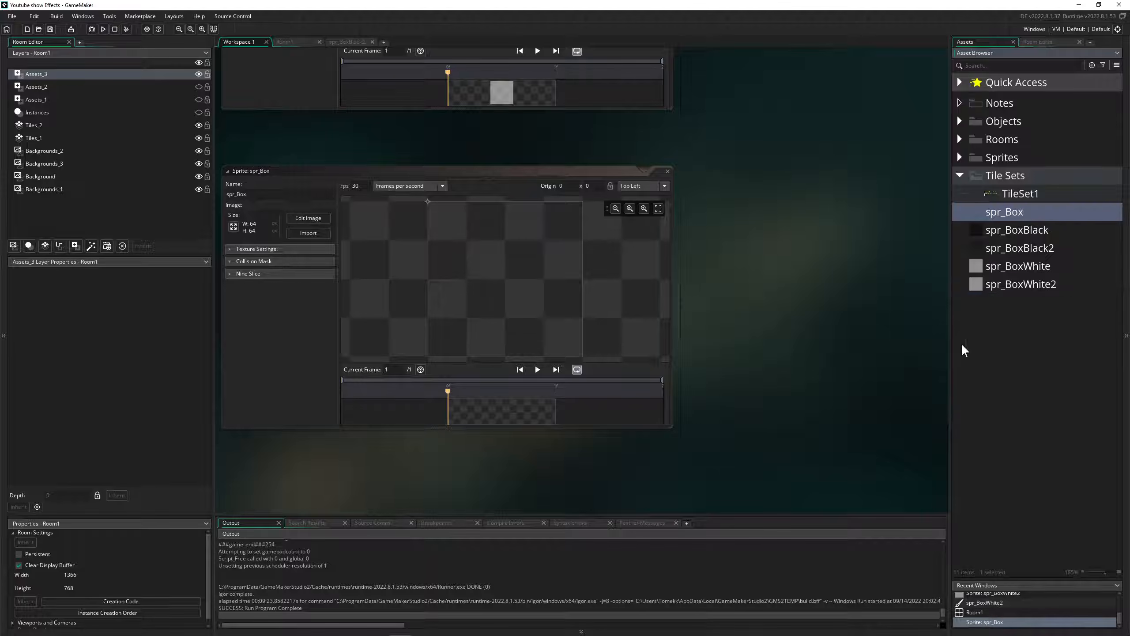
Step: Edit the image of spr_Box and fill its whole canvas with black
left_click(308, 218)
left_click(912, 211)
left_click(531, 205)
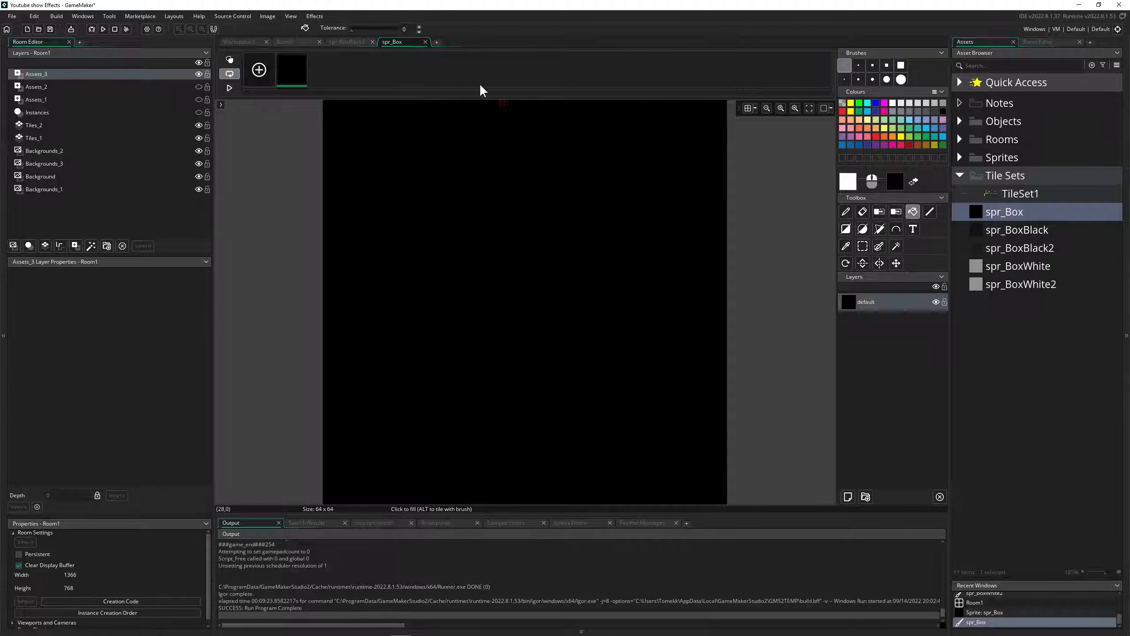
Step: Place spr_Box on the Assets_3 layer of Room1 and enlarge it to cover the central island and tree
left_click(296, 42)
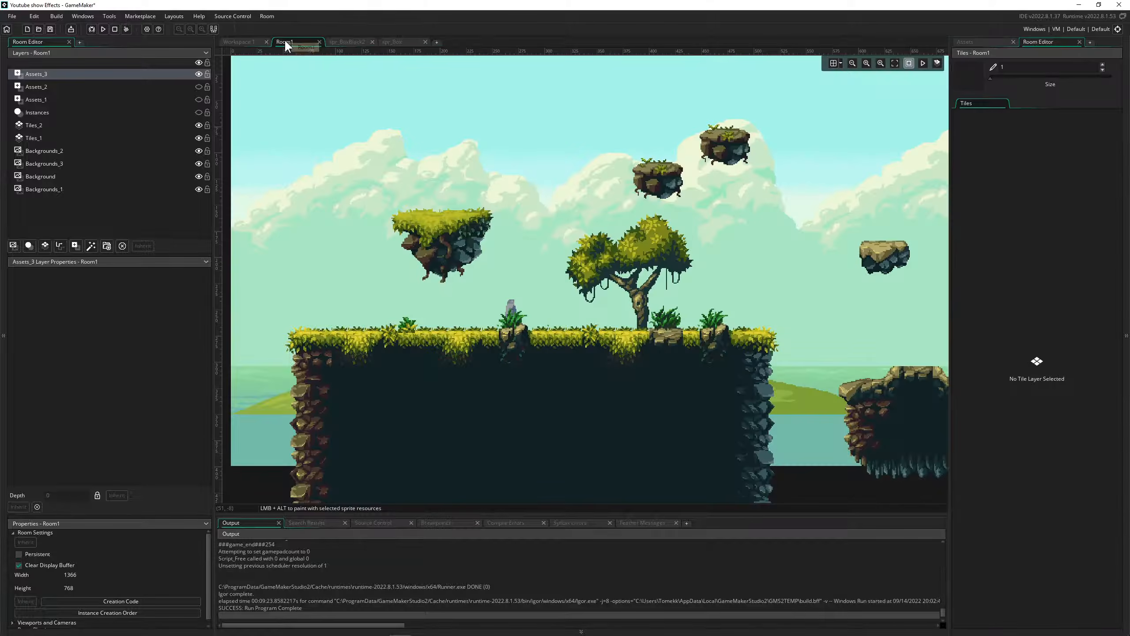
left_click(974, 45)
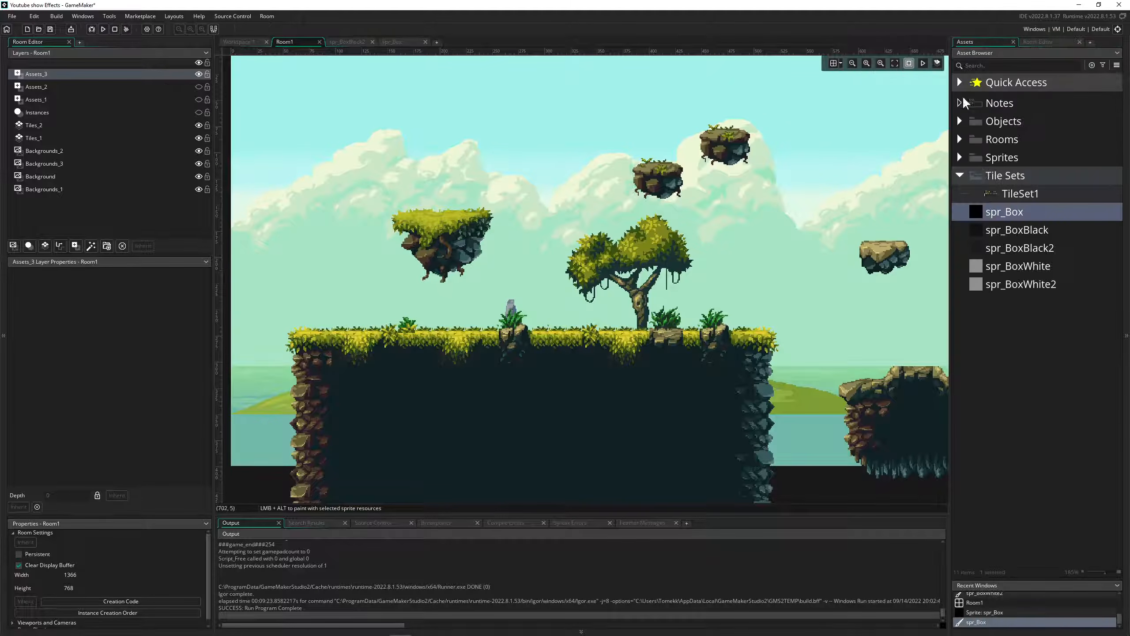
left_click_drag(994, 210, 725, 450)
left_click_drag(650, 361, 661, 350)
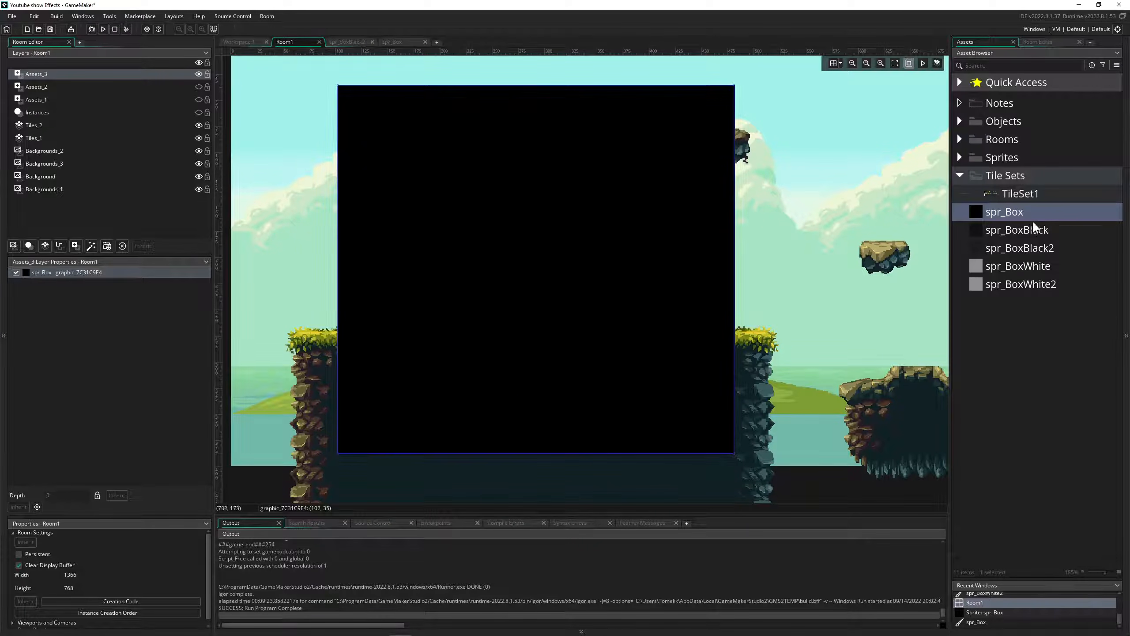
Step: Set the opacity of the default image layer in spr_Box to 22
double_click(974, 211)
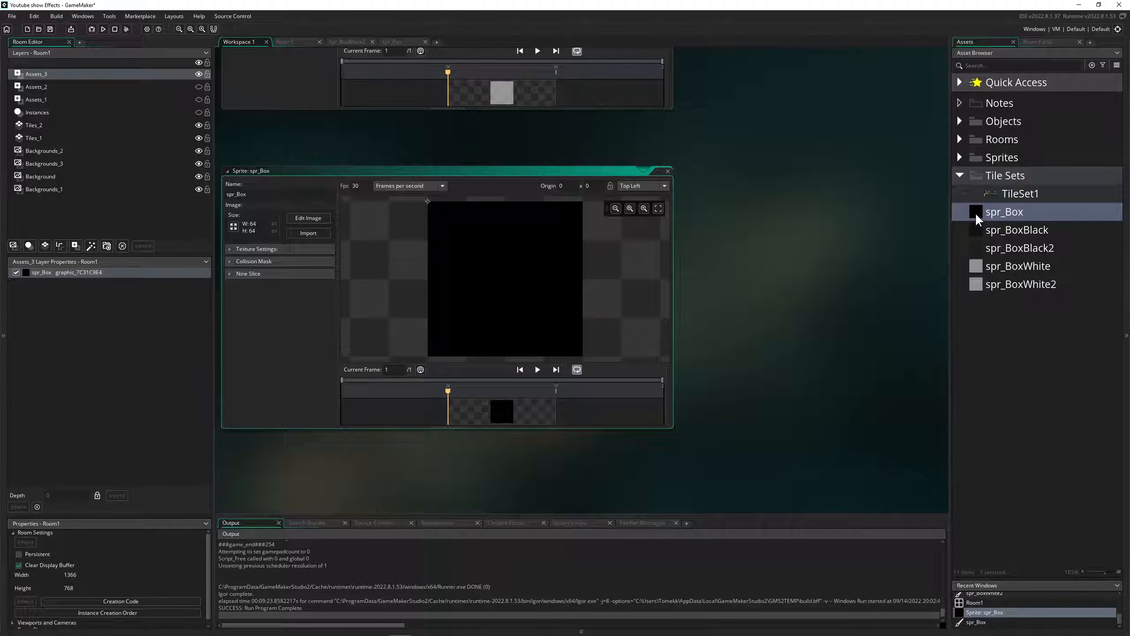
left_click(312, 218)
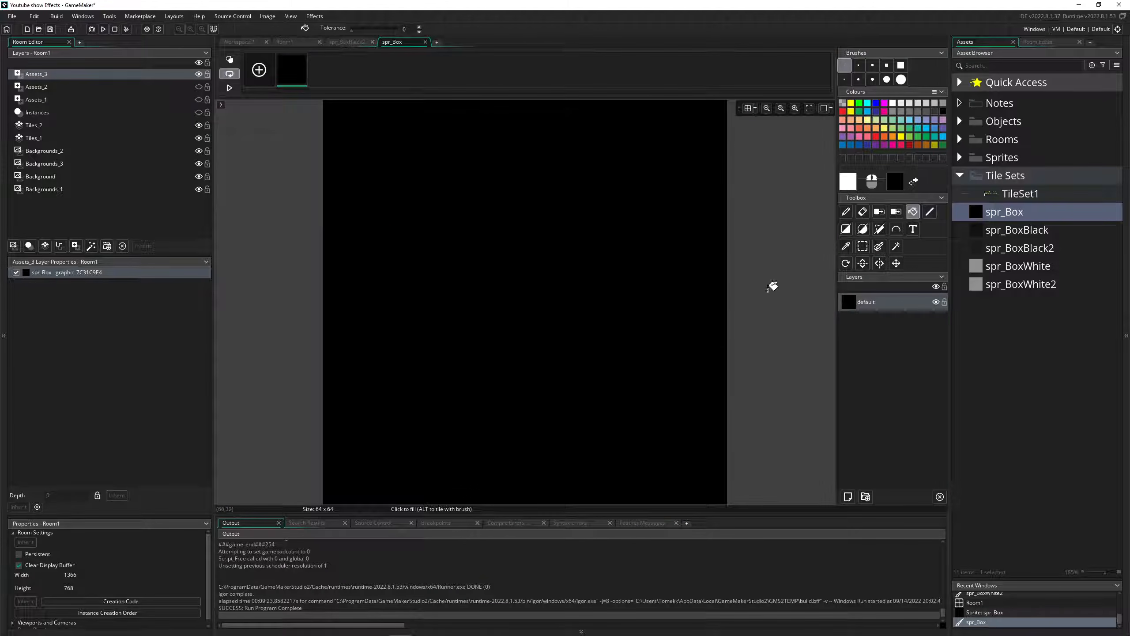
double_click(849, 307)
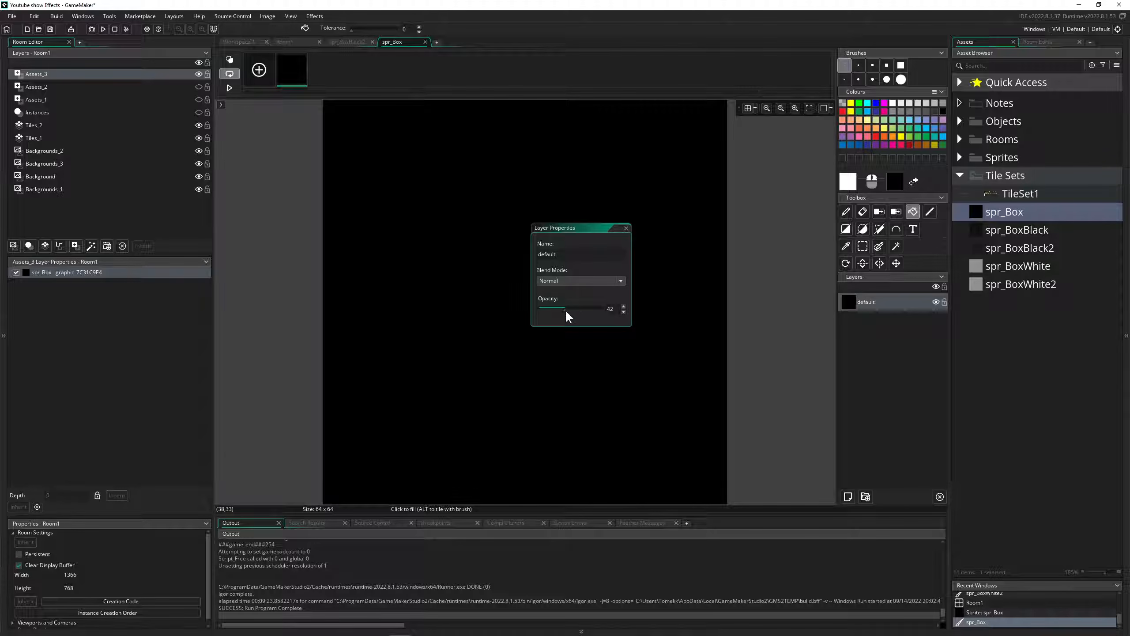
left_click_drag(569, 315, 547, 310)
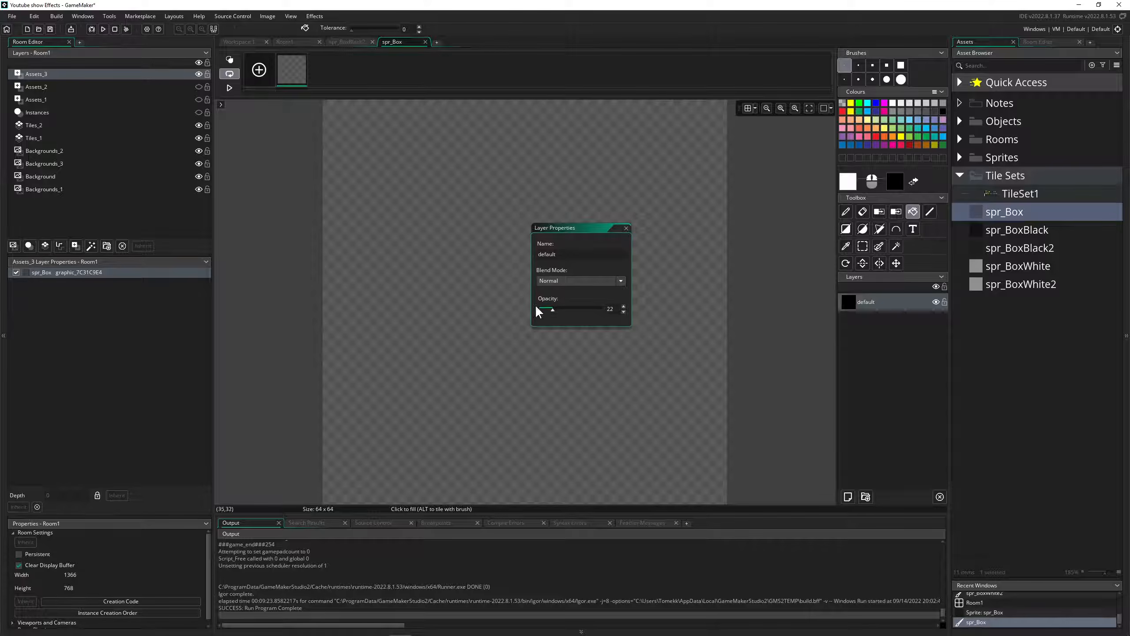
left_click(626, 228)
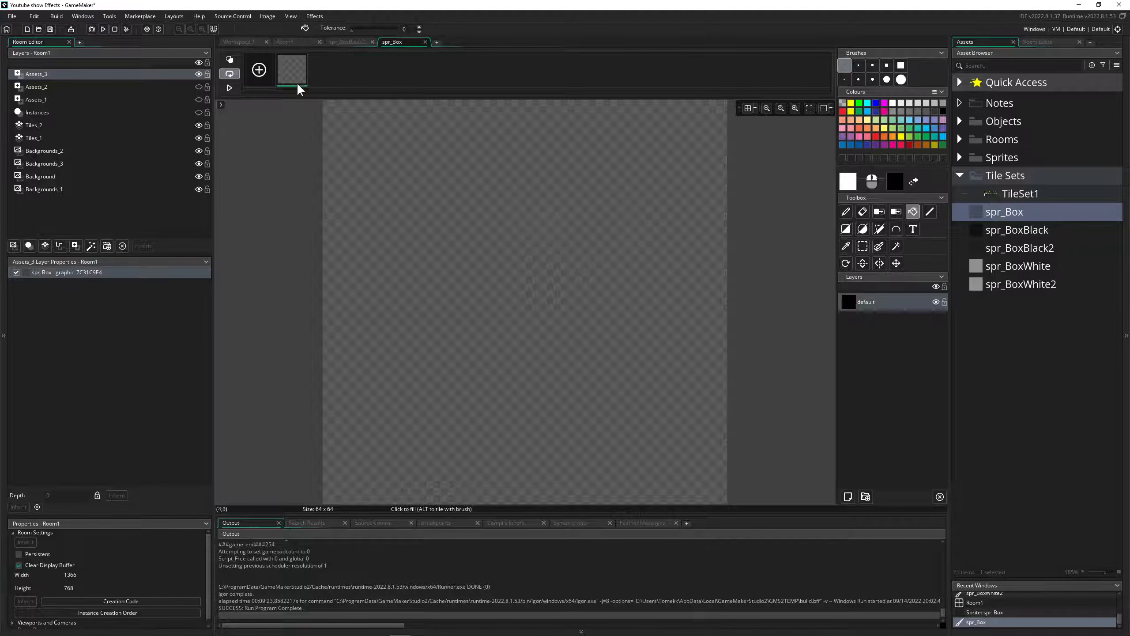
Step: Return to Room1 and open the Inspector as a floating window over the room view
left_click(306, 43)
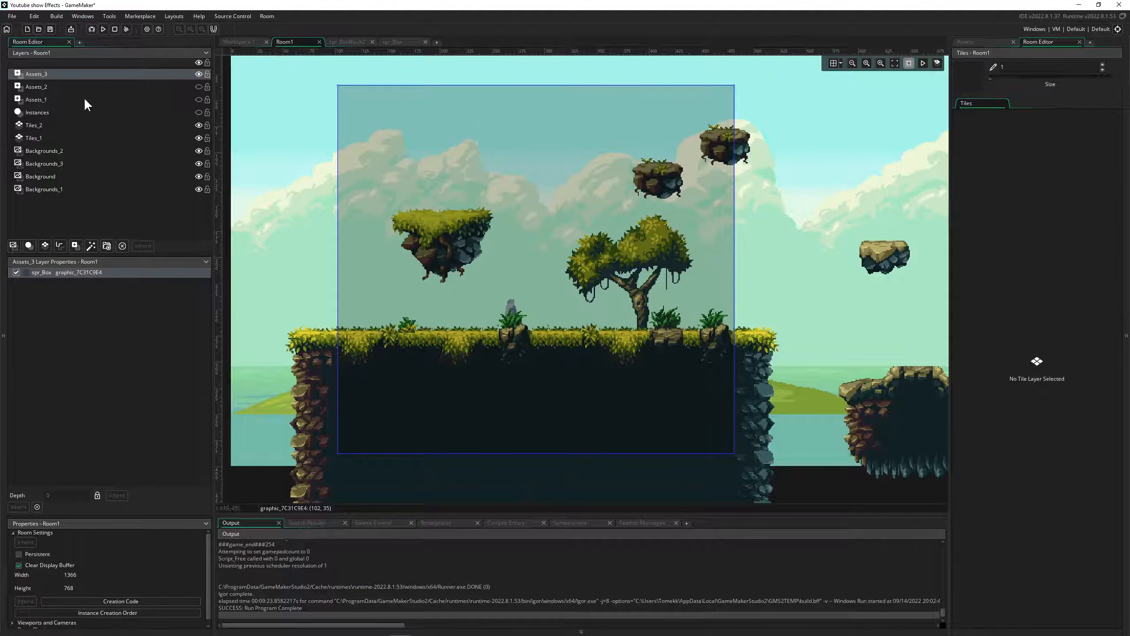
left_click(83, 17)
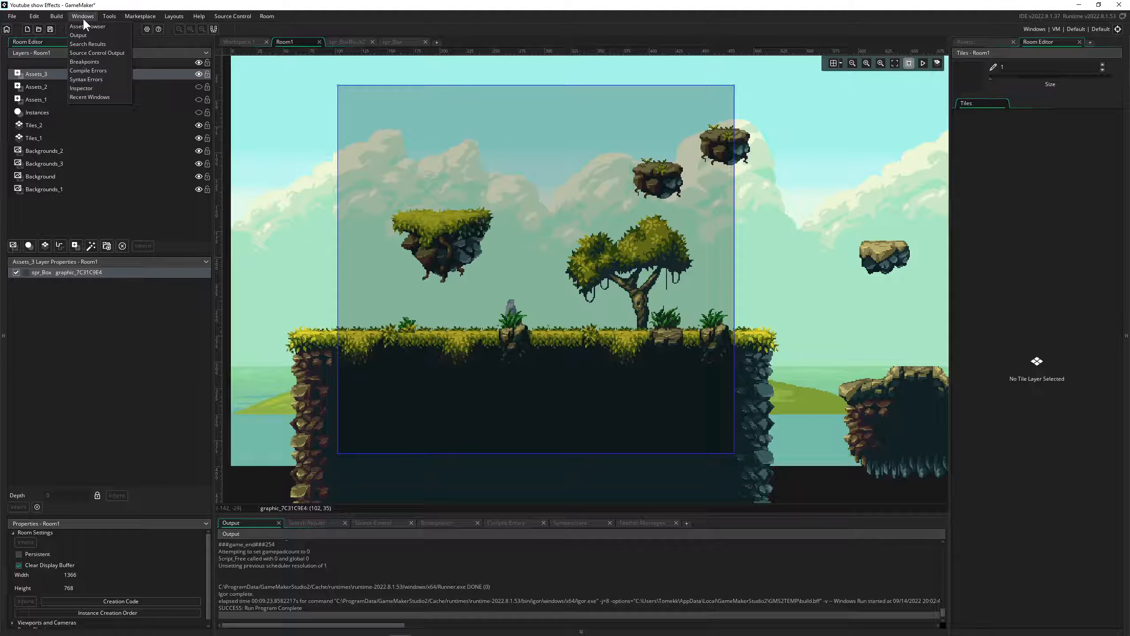
left_click(81, 88)
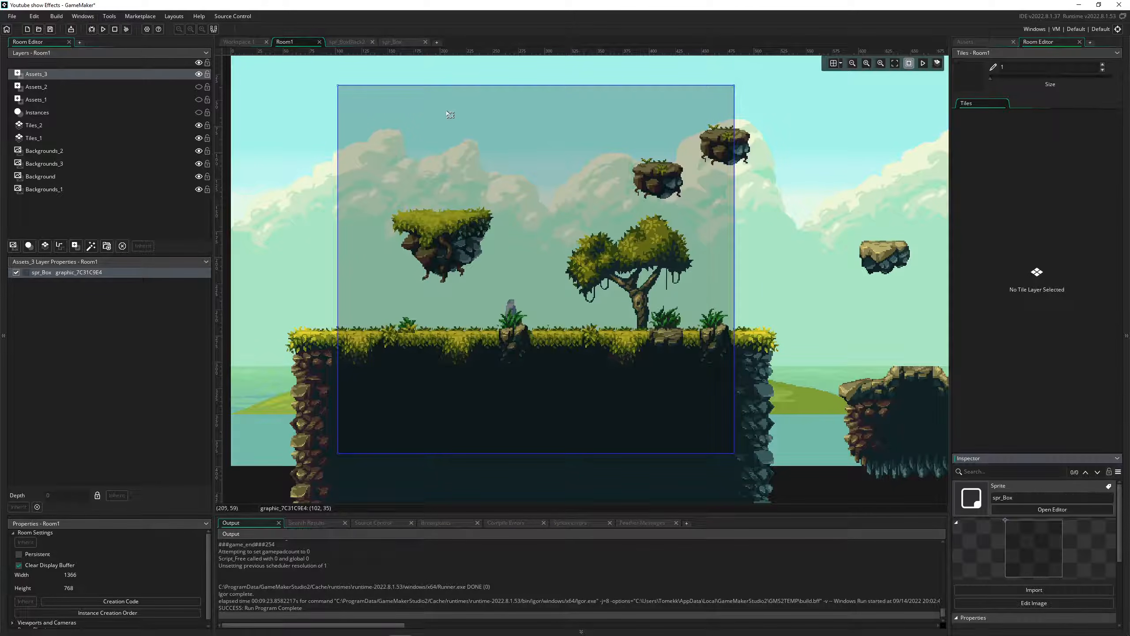
left_click_drag(985, 458, 690, 162)
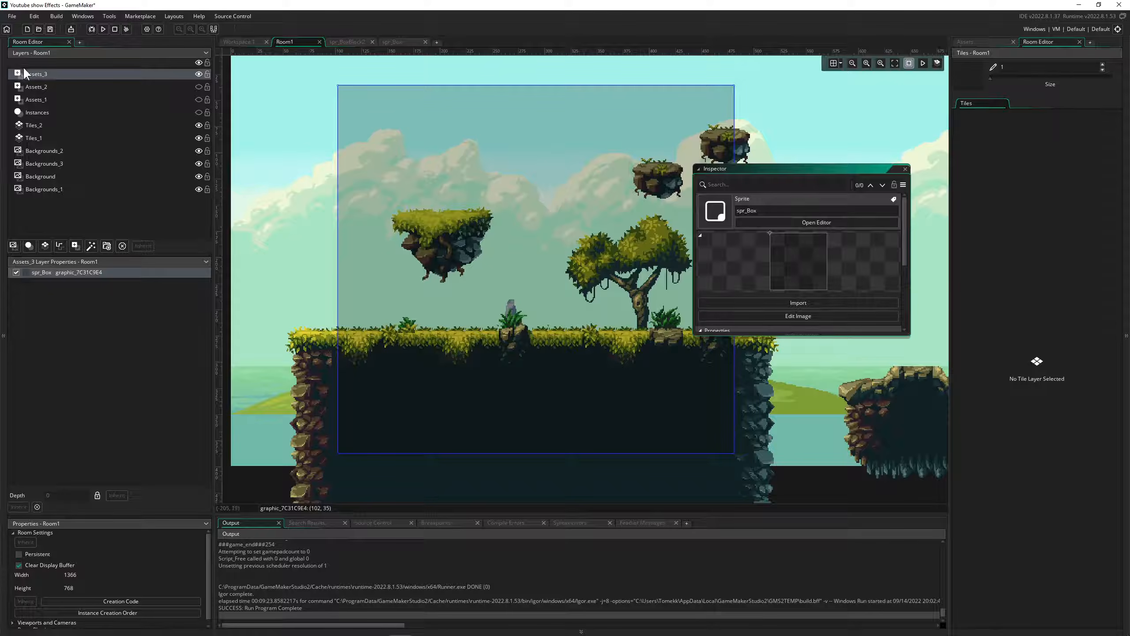
Step: Apply the Fractal Noise effect to the Assets_3 layer through an enlarged Inspector
left_click(37, 74)
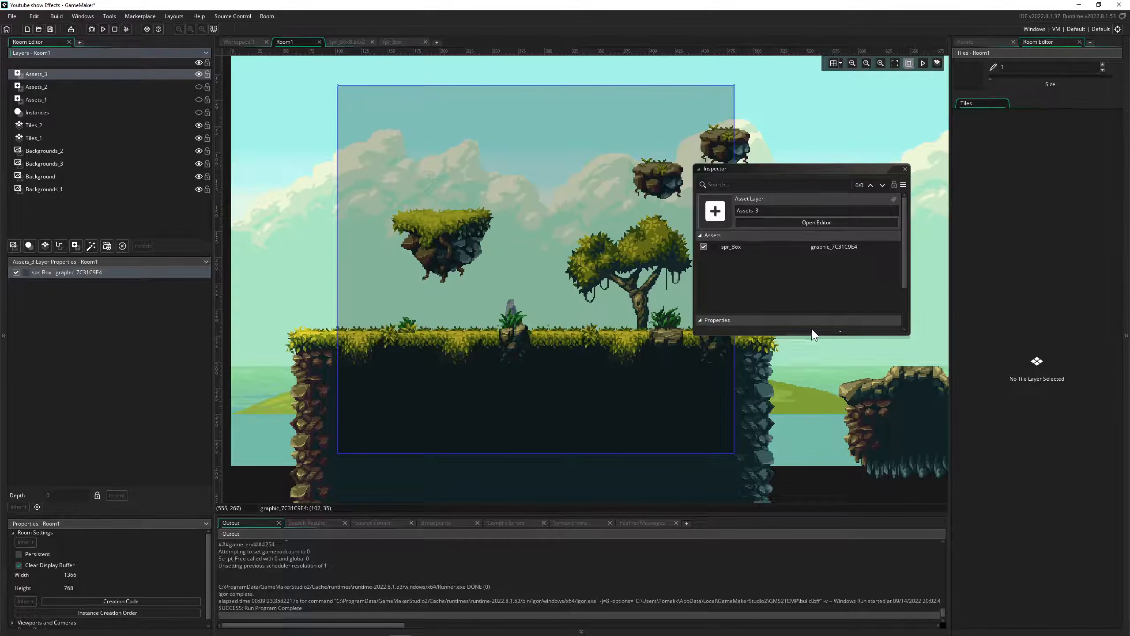
left_click_drag(810, 335, 810, 457)
left_click(805, 372)
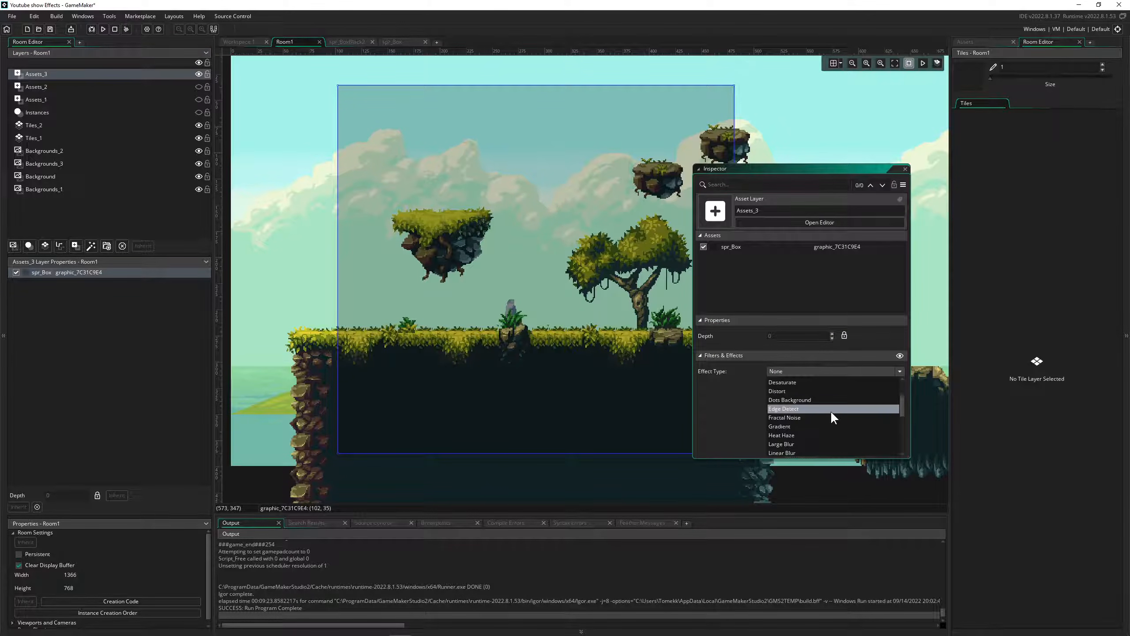
left_click(824, 418)
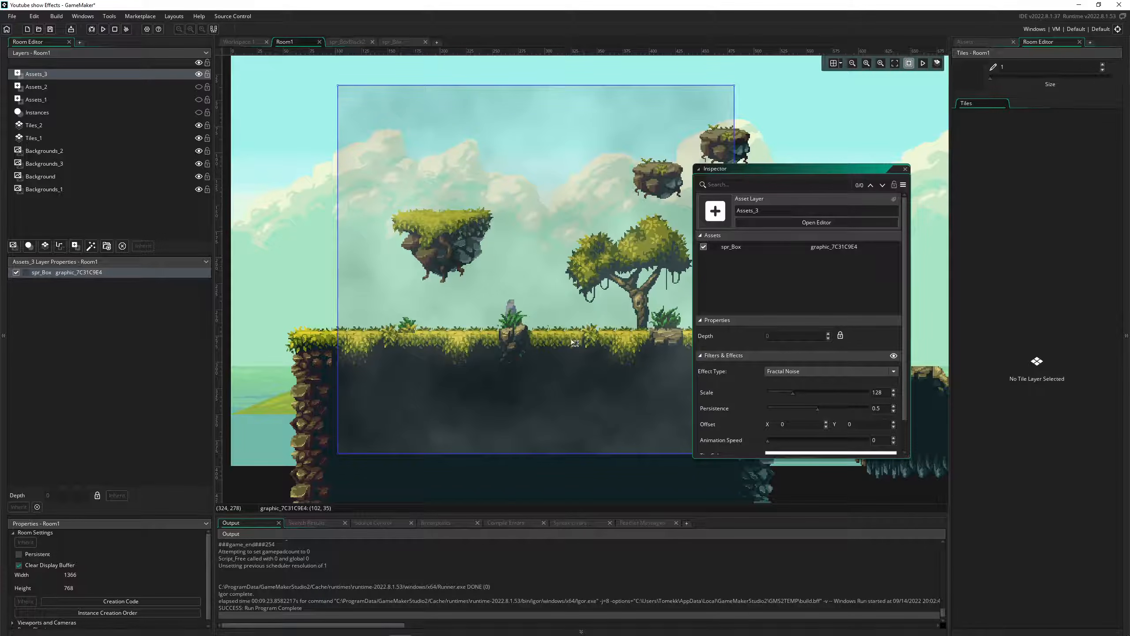
Step: Enlarge the Inspector and set the Fractal Noise animation speed to 0.9, persistence to 0.575 and scale to 215
left_click_drag(870, 169, 914, 102)
left_click_drag(871, 391, 871, 516)
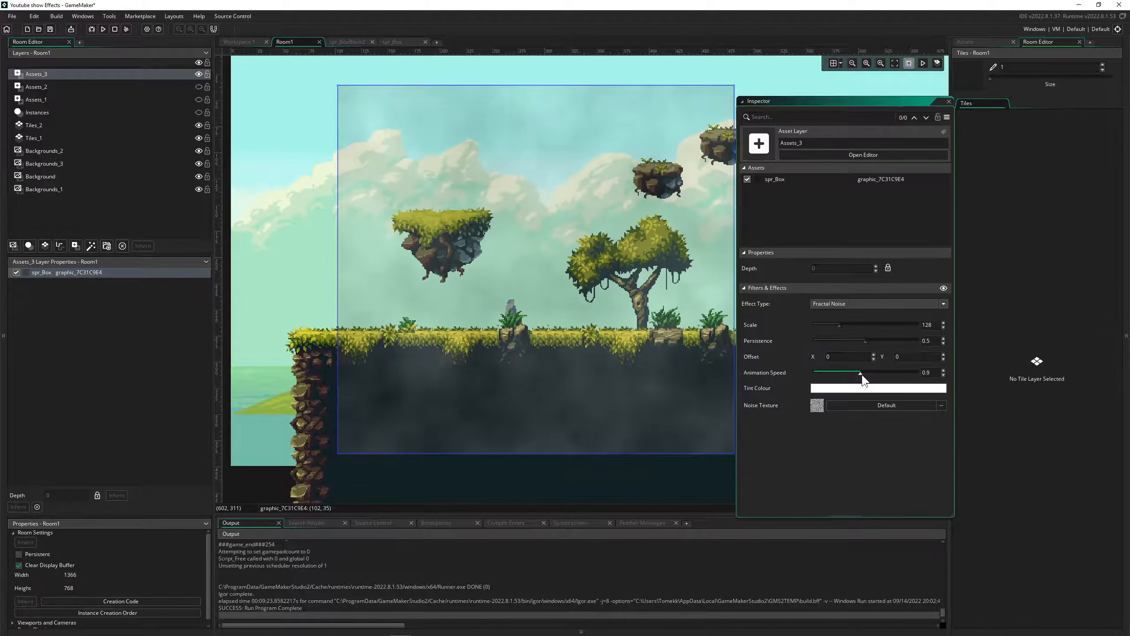
mouse_move(864, 340)
left_mouse_down()
mouse_move(871, 329)
mouse_move(822, 321)
mouse_move(860, 326)
left_mouse_up()
scroll(599, 338, "up", 1)
scroll(600, 338, "up", 1)
scroll(635, 341, "down", 2)
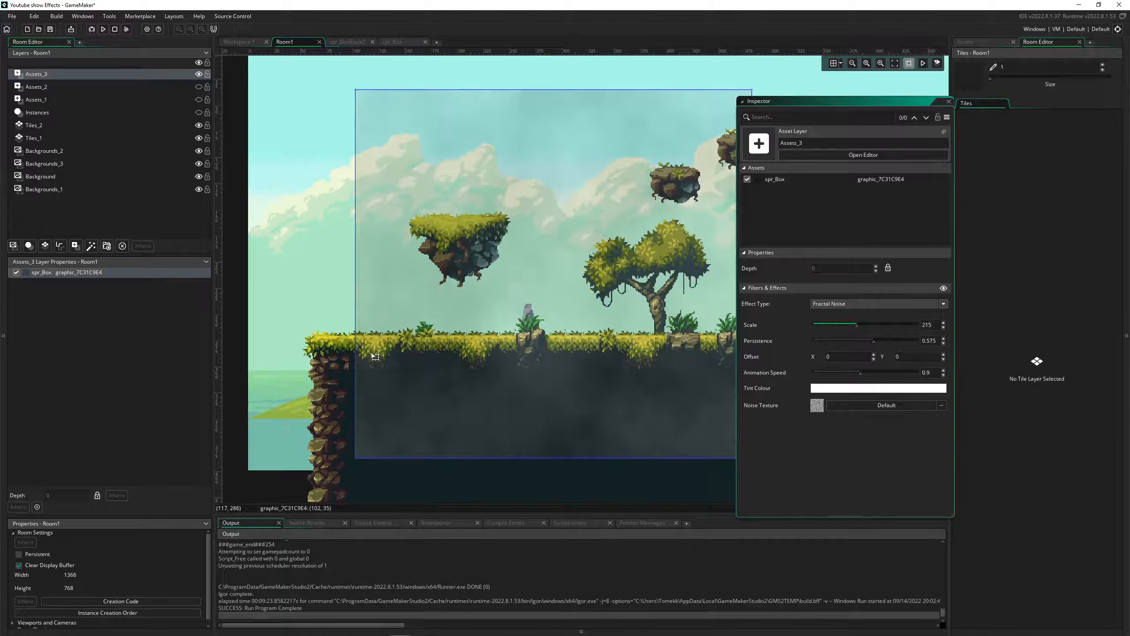
Step: Set the Fractal Noise tint colour of Assets_3 to yellow and move the floating Inspector clear of the room artwork
left_click(867, 389)
left_click(79, 109)
left_click(54, 90)
mouse_move(54, 89)
left_mouse_down()
mouse_move(108, 129)
mouse_move(65, 102)
mouse_move(79, 116)
mouse_move(116, 127)
left_mouse_up()
left_click(233, 192)
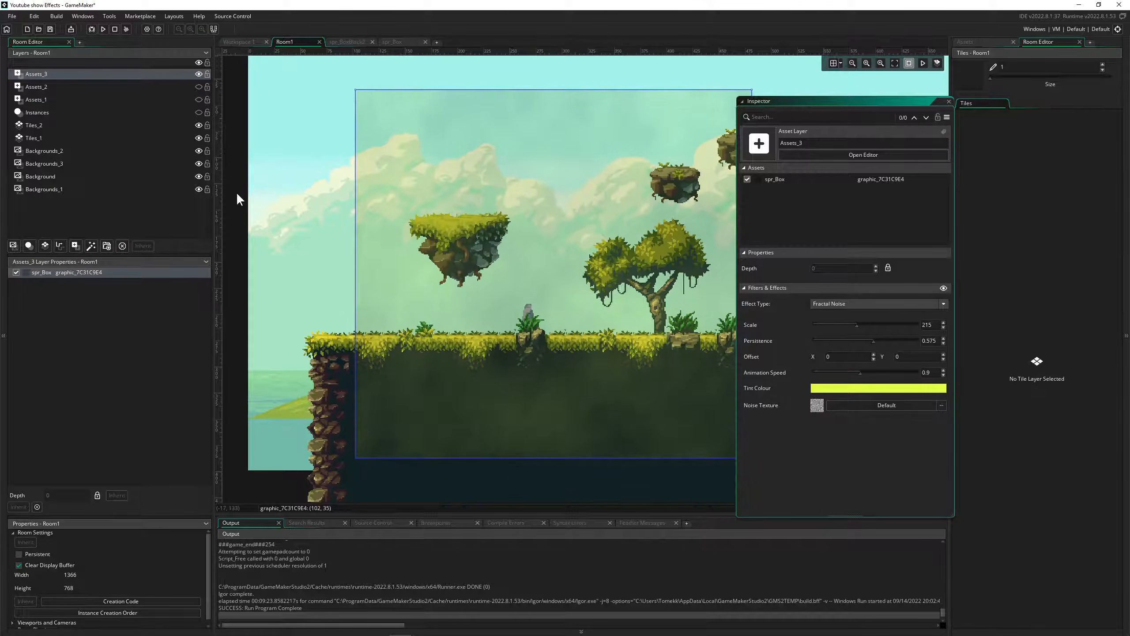
left_click_drag(805, 99, 865, 101)
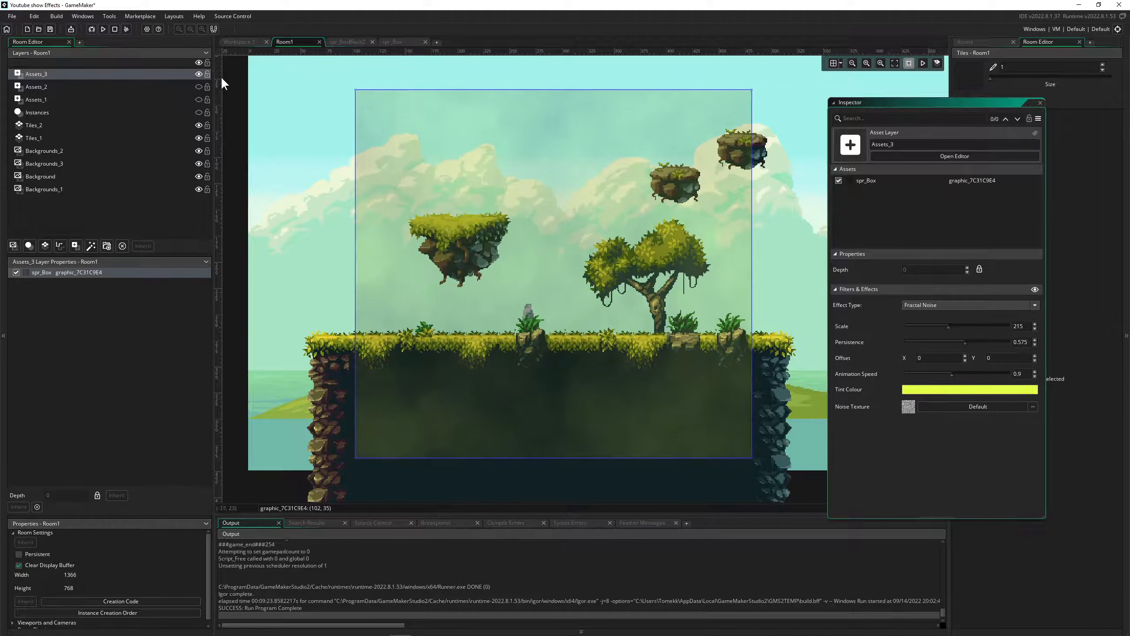
Step: Hide the Assets_3 layer, show Assets_1 instead, and compare the fog on its black and white box sprites
left_click(198, 74)
left_click(162, 101)
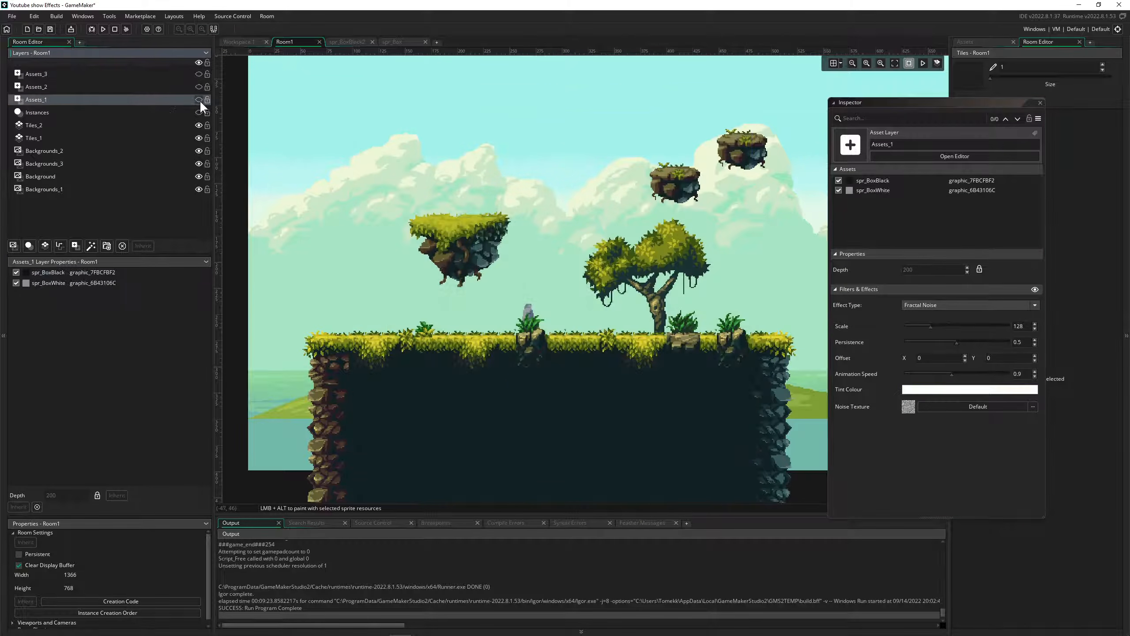
left_click(199, 100)
scroll(601, 343, "up", 2)
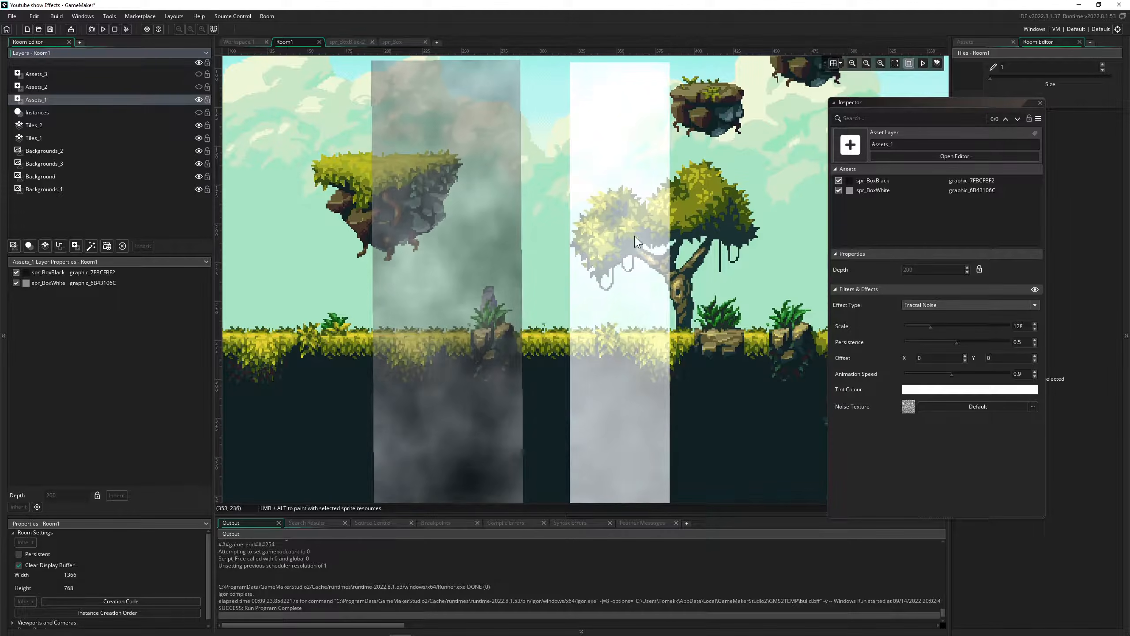
scroll(537, 346, "down", 4)
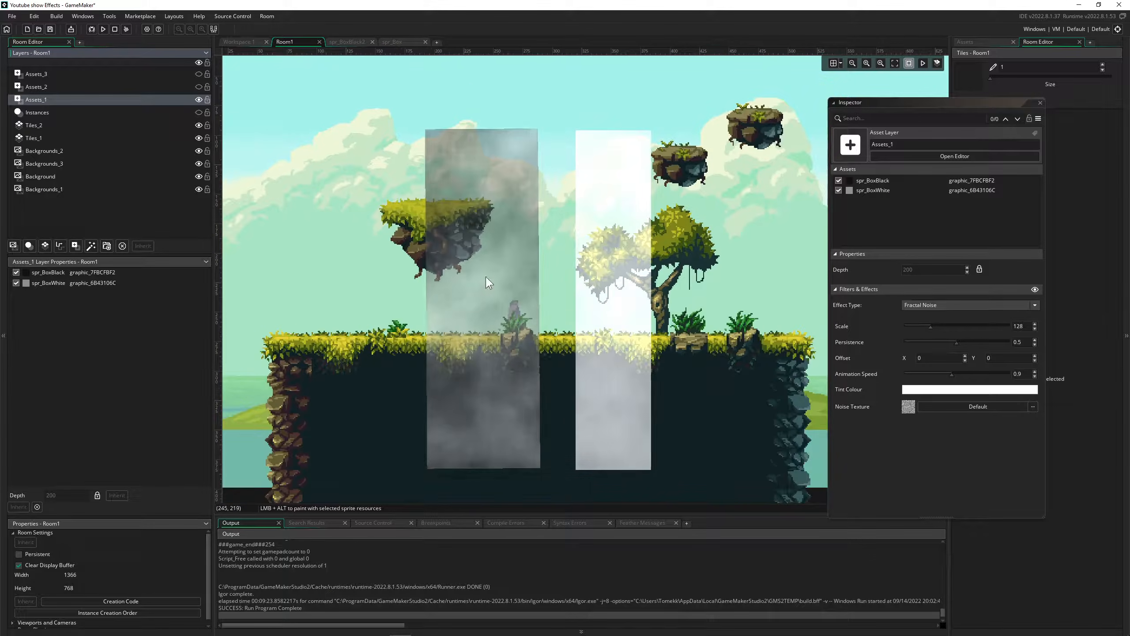
scroll(482, 277, "up", 3)
scroll(430, 410, "down", 2)
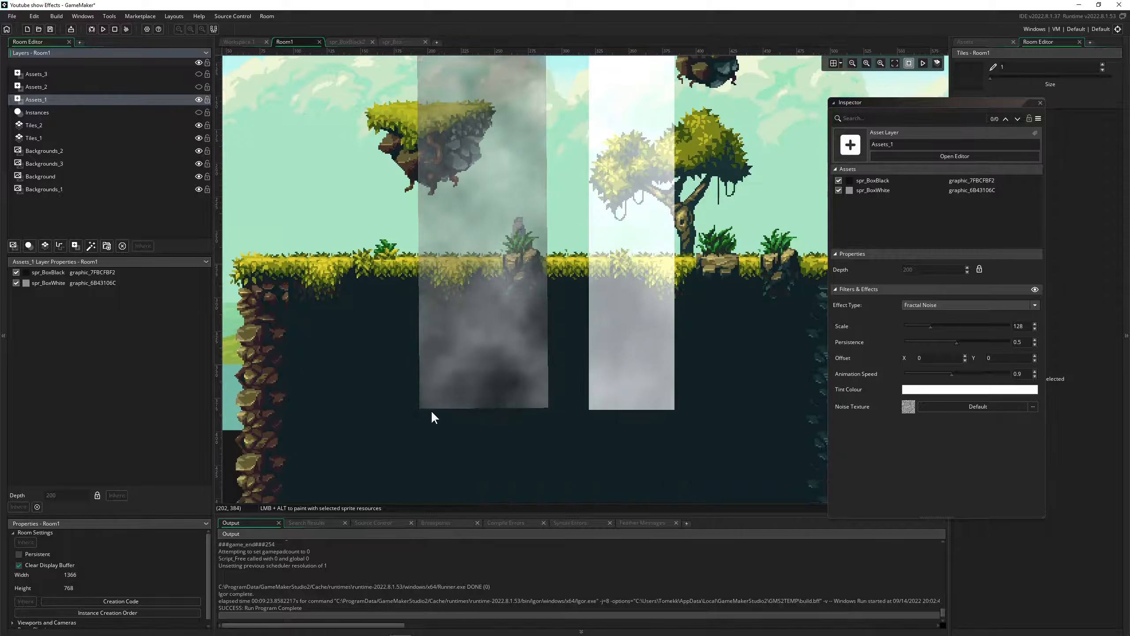
scroll(433, 409, "up", 1)
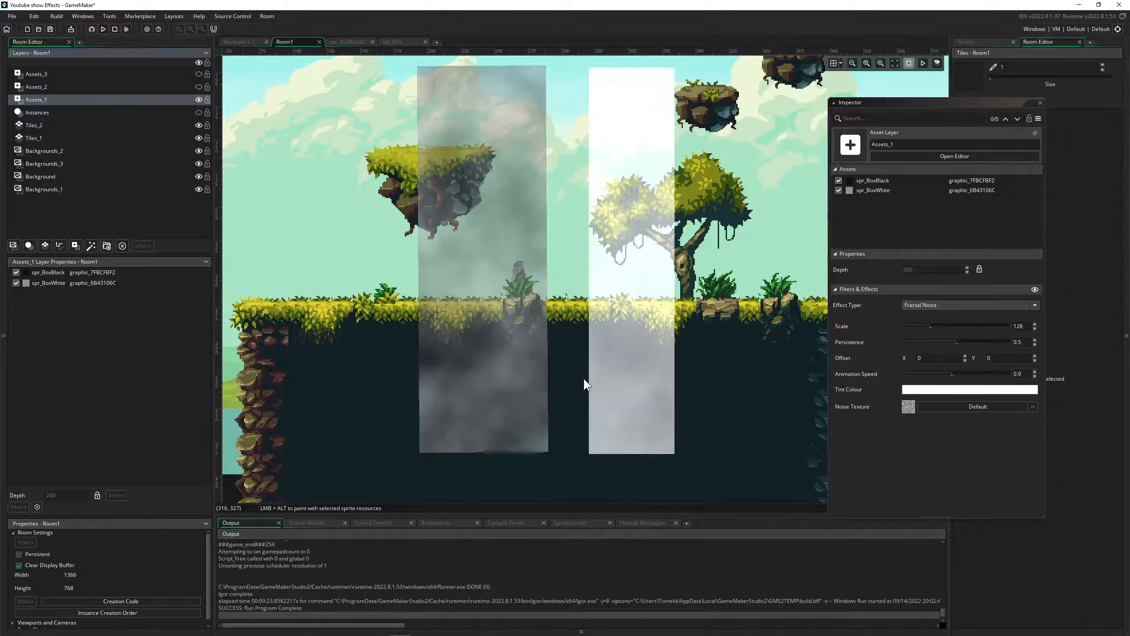
Step: Look briefly at Workspace 1, return to Room1, show the Assets_3 layer again and hide Assets_1
left_click(244, 40)
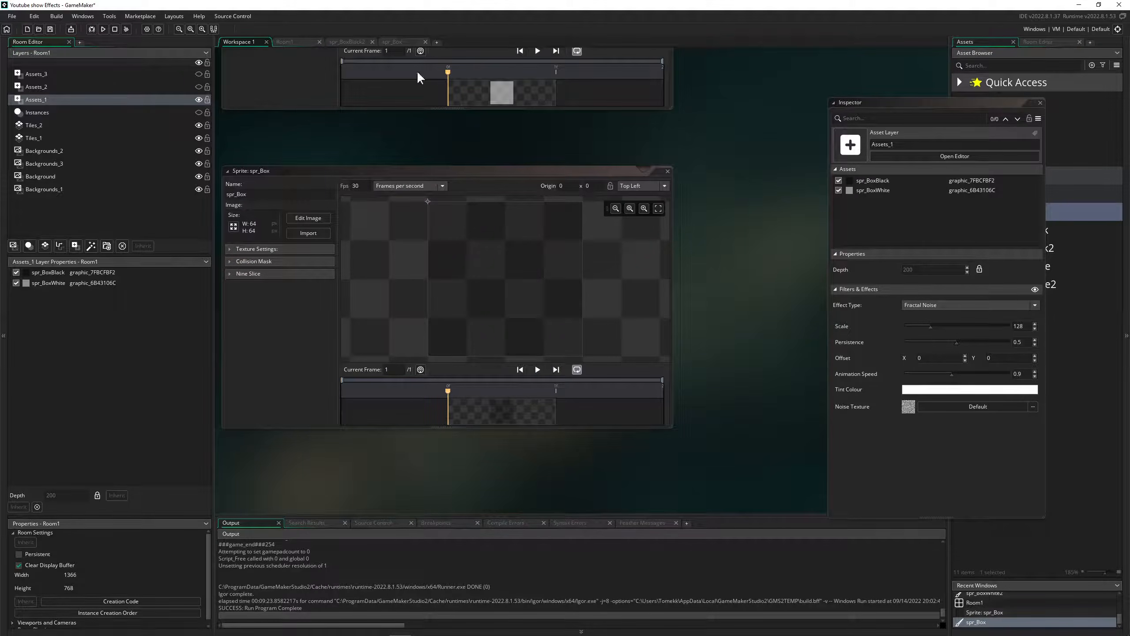
left_click(285, 42)
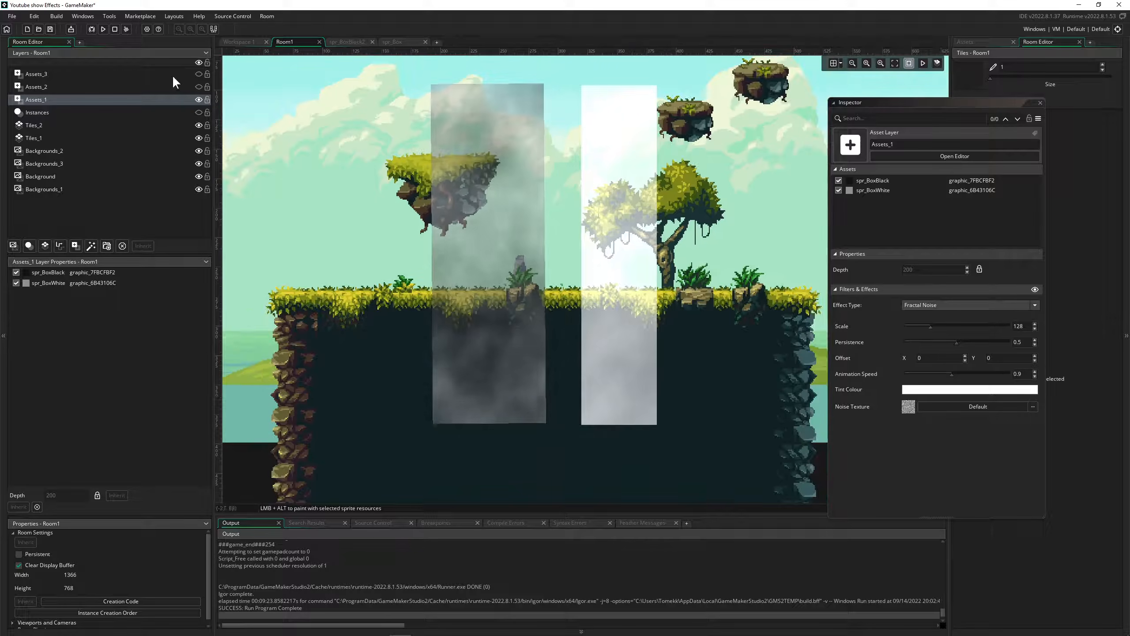
left_click(198, 73)
left_click(198, 99)
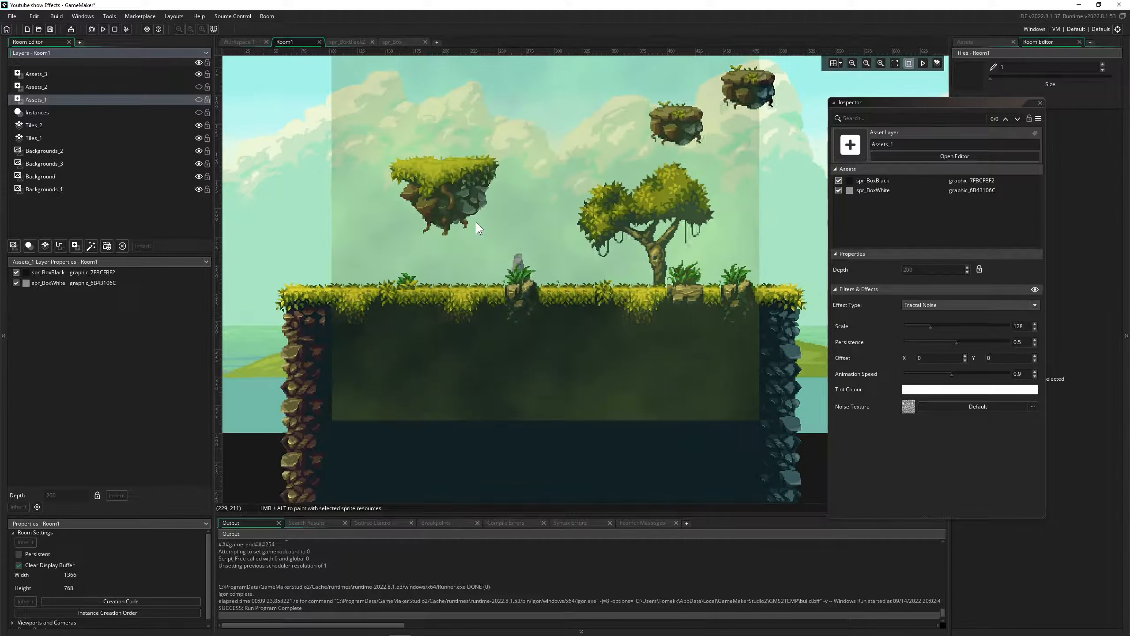
scroll(525, 248, "down", 2)
scroll(523, 241, "up", 1)
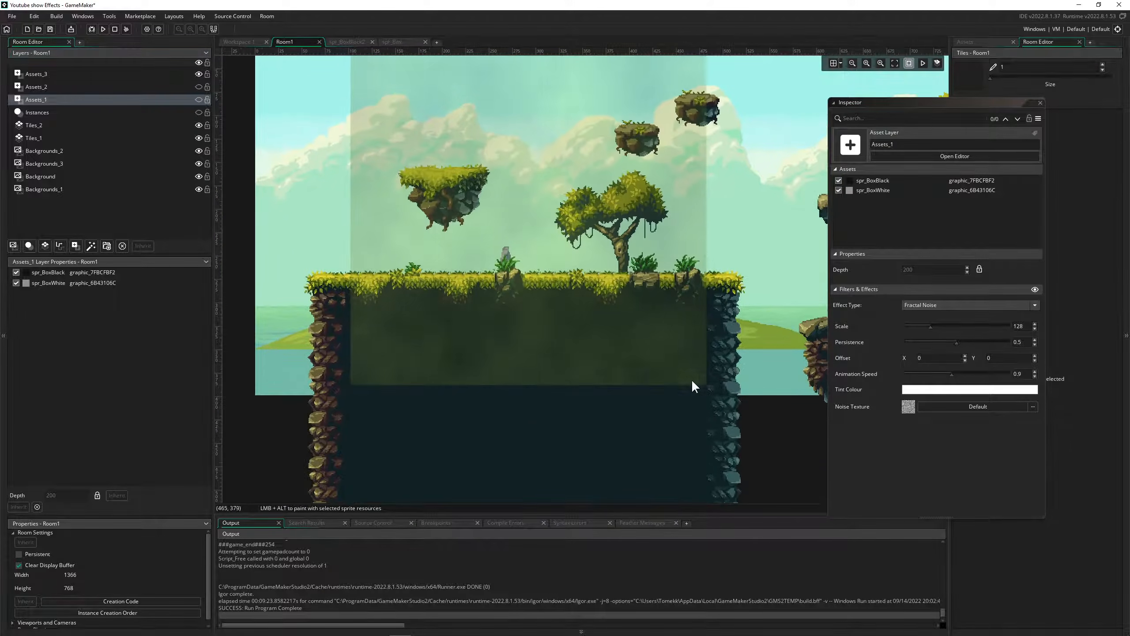
Step: Resize the fog box on Assets_3 to a scale of about 6.22 by 5.27, positioned at X 100, Y 42
left_click(78, 74)
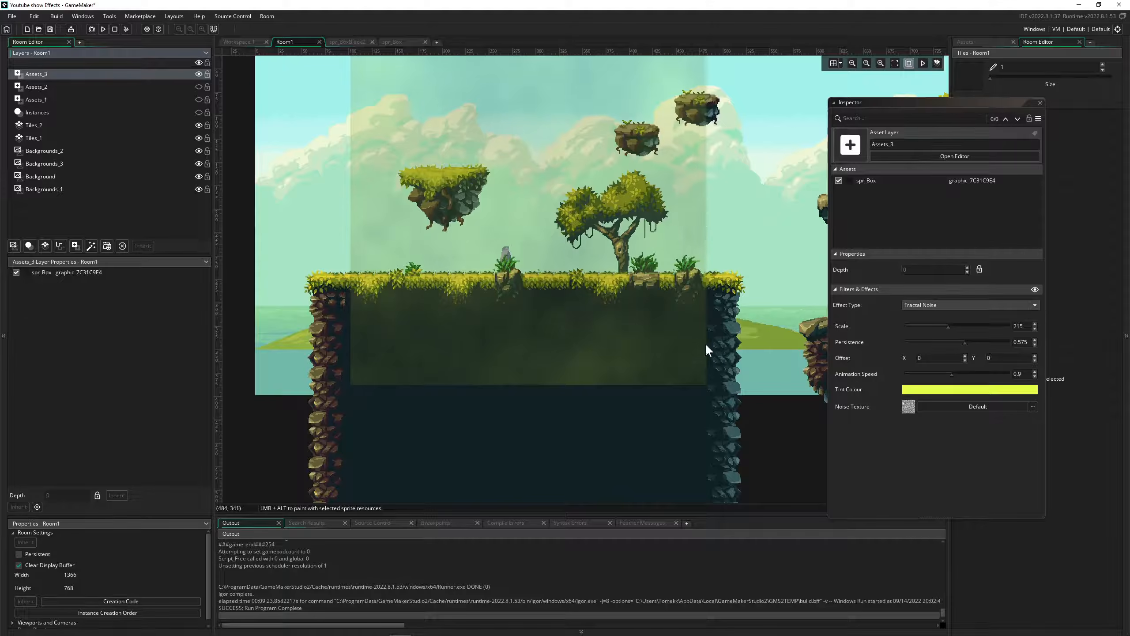
left_click(703, 384)
left_click_drag(763, 340, 722, 370)
scroll(700, 365, "up", 2)
left_click_drag(632, 346, 627, 353)
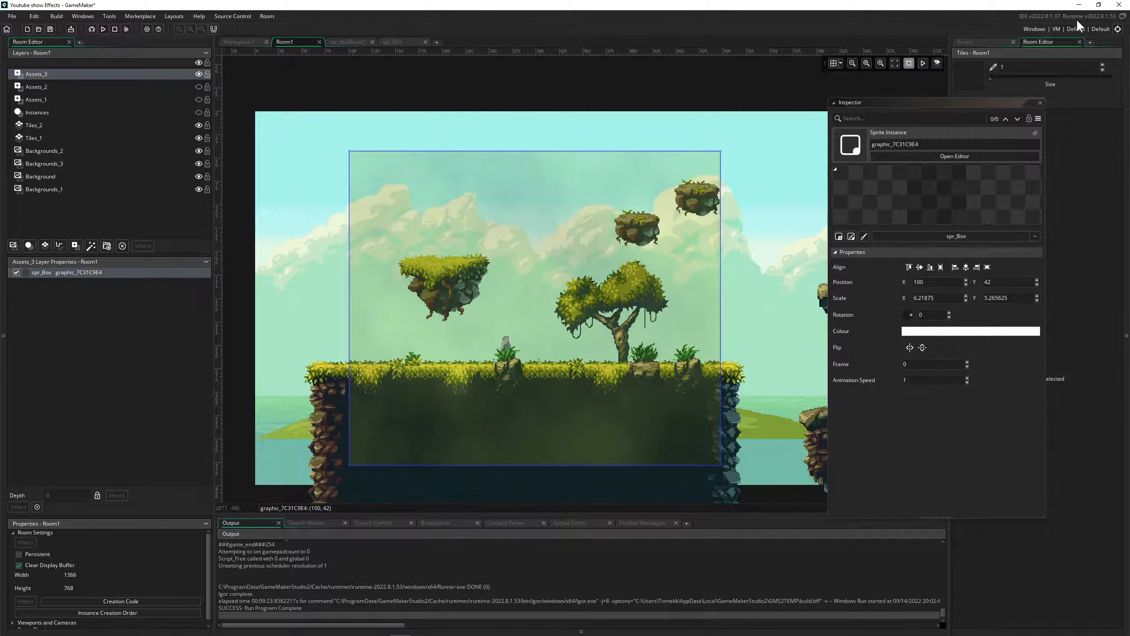
left_click_drag(635, 330, 600, 331)
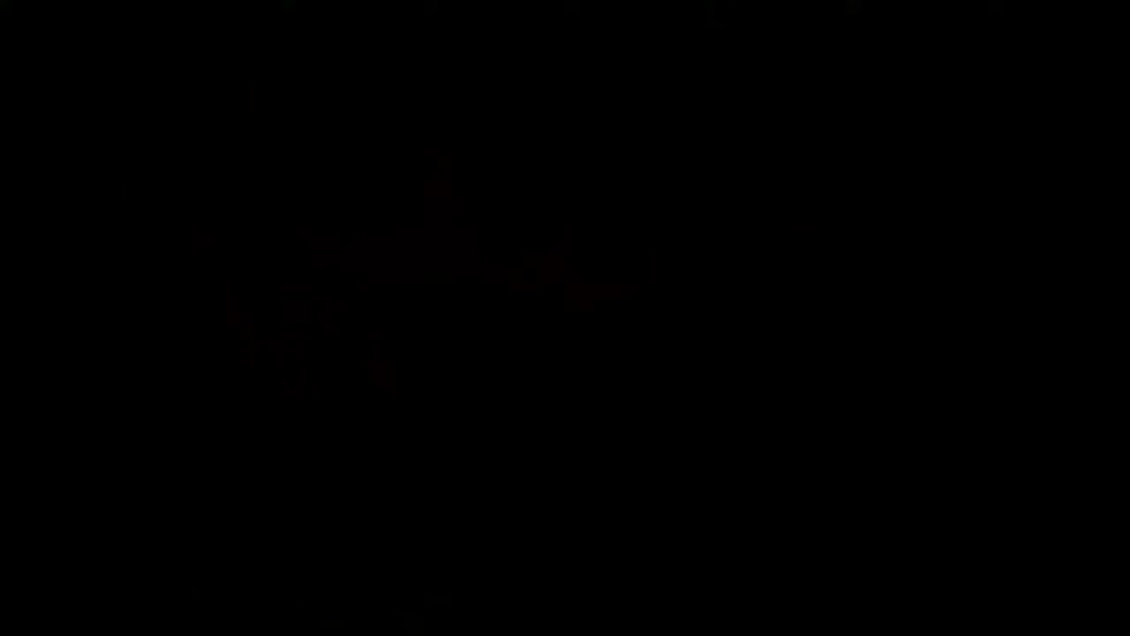